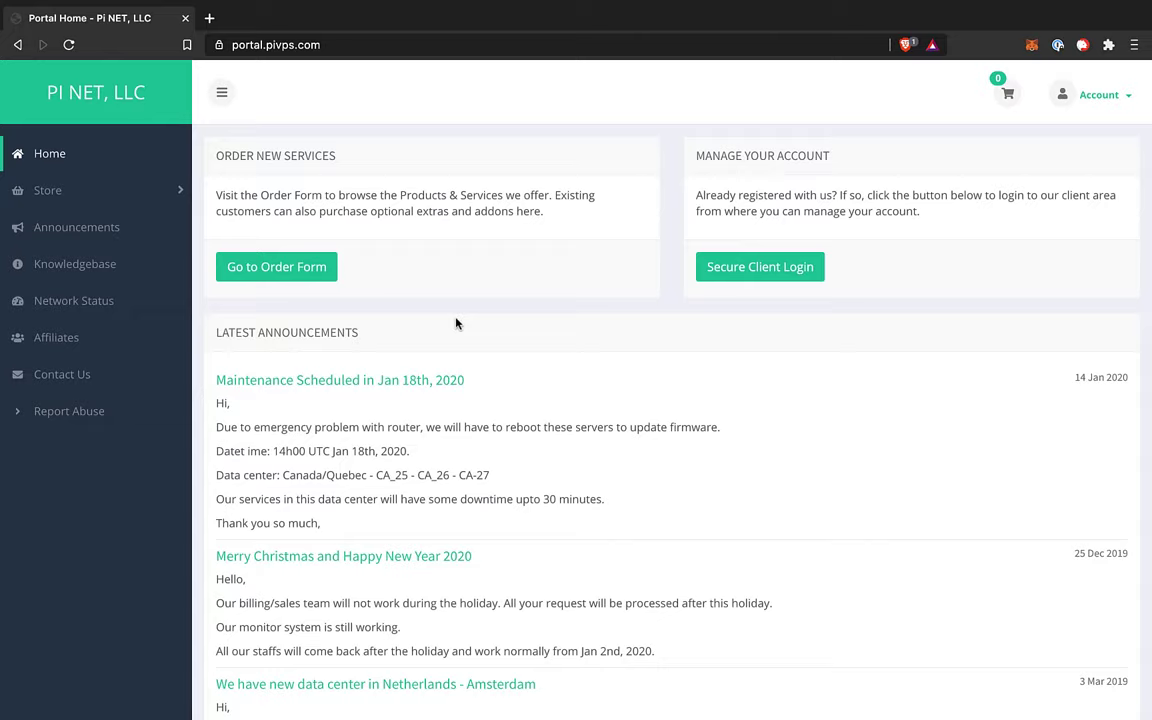
- Order the #1 Windows VPS plan from the store with its data center location set to North American - USA
left_click(268, 266)
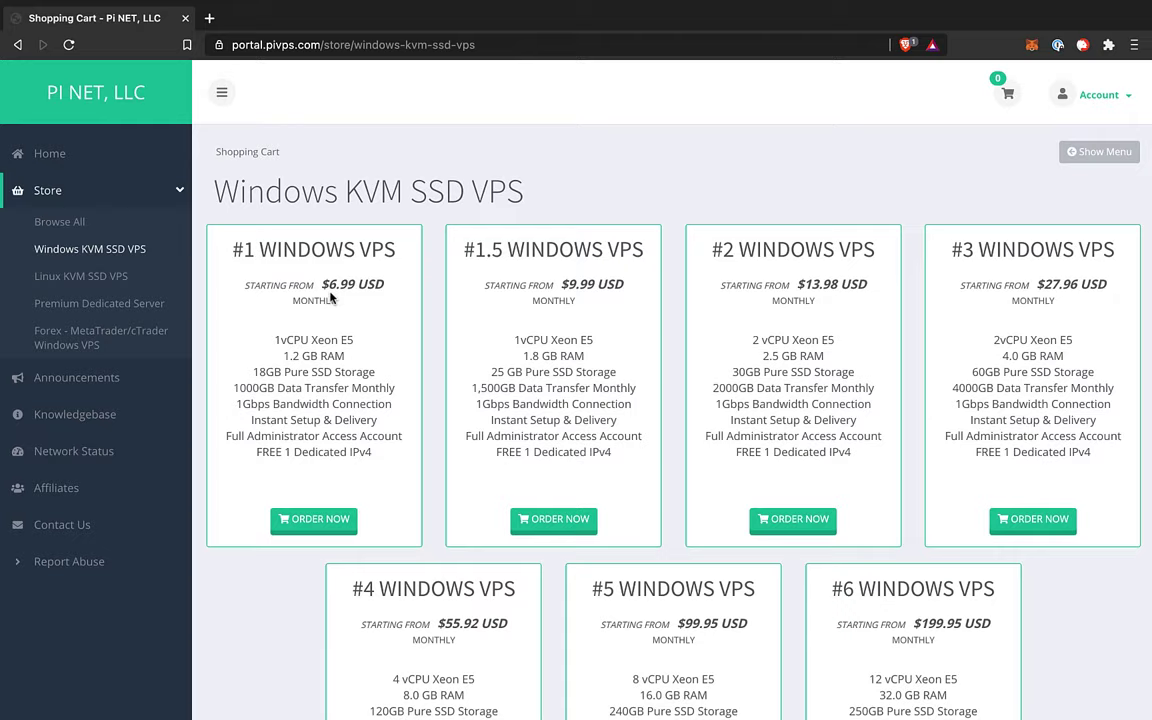
left_click(322, 519)
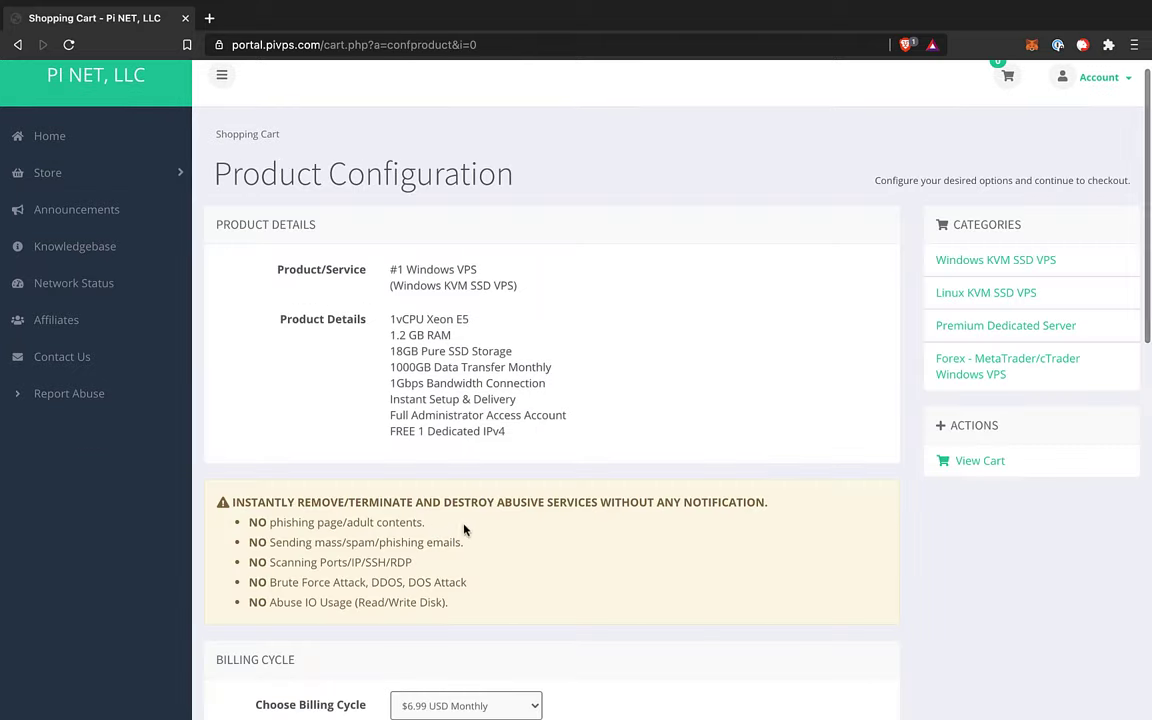
scroll(544, 544, "down", 5)
left_click(691, 430)
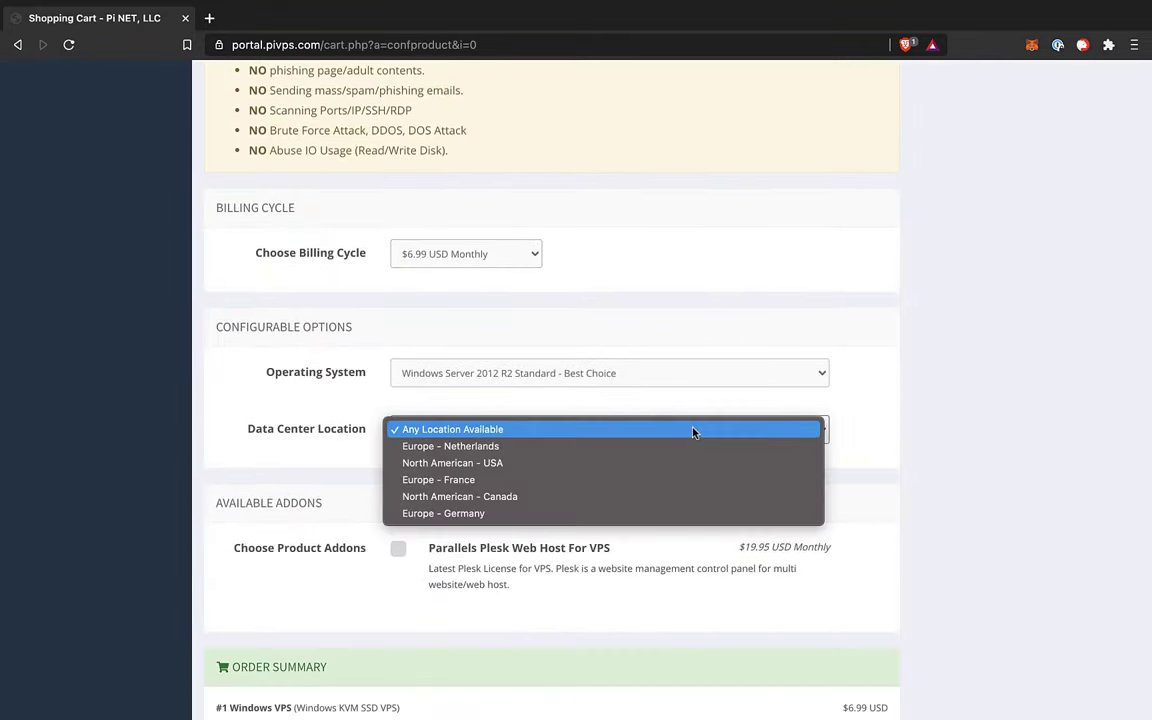
left_click(668, 463)
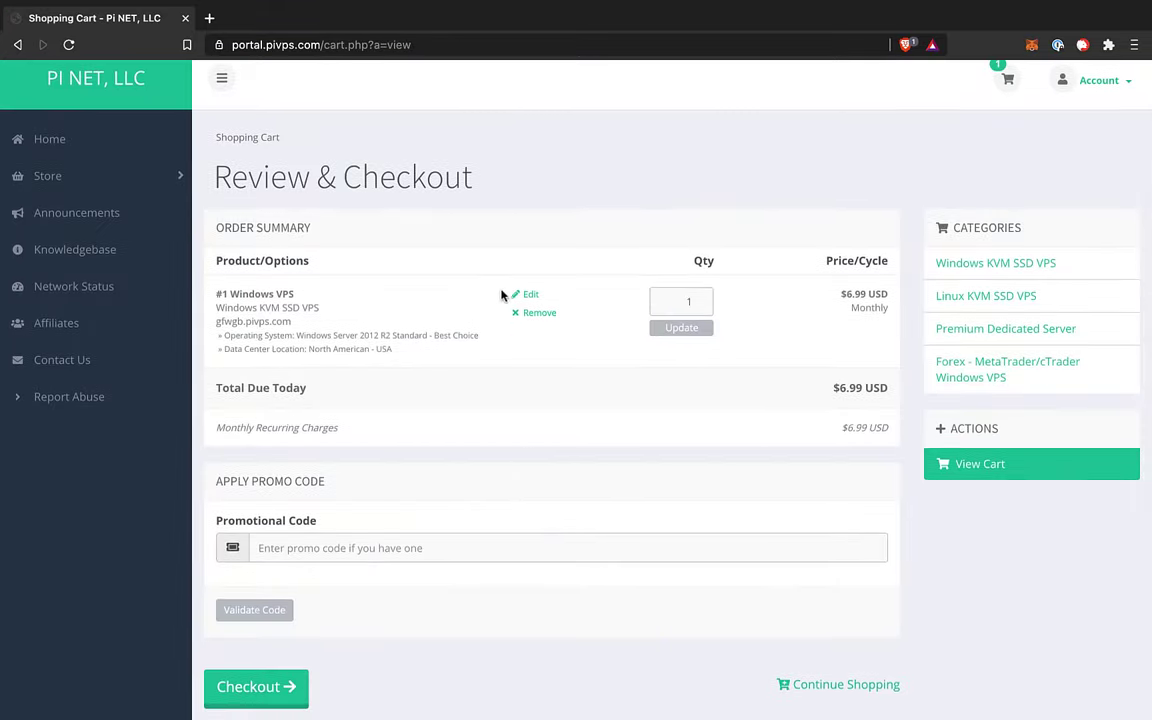
- Proceed to checkout with the #1 Windows VPS and review the registration form and available payment methods
left_click(264, 688)
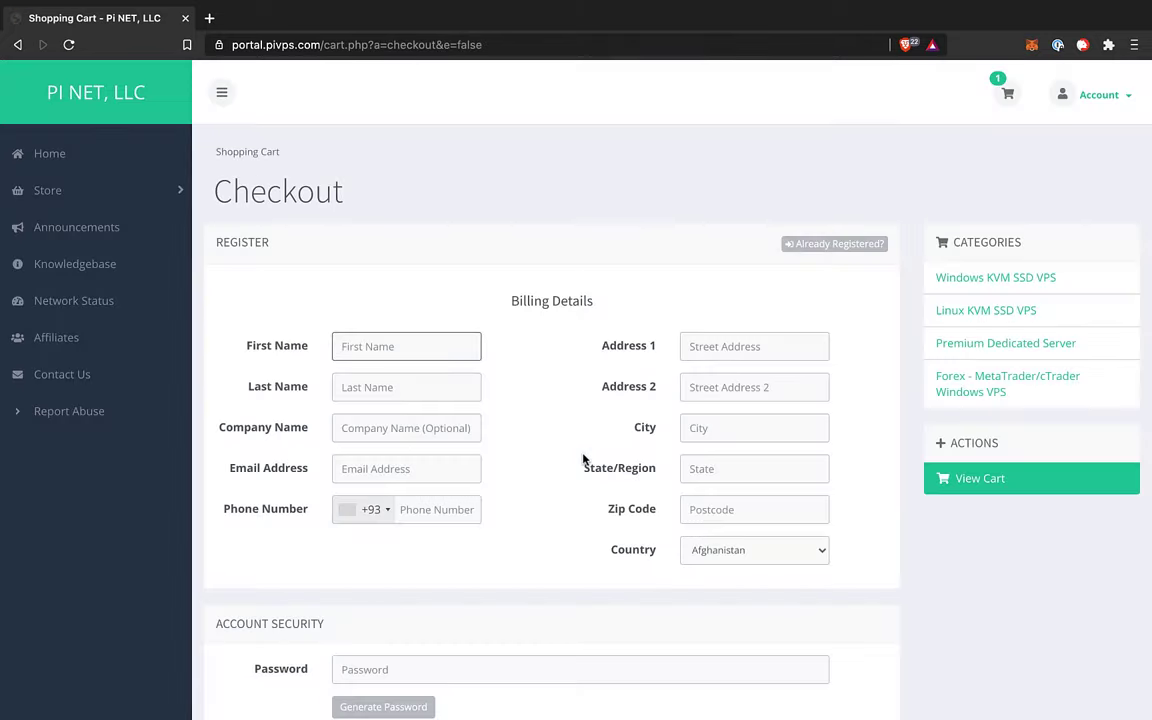
scroll(574, 492, "down", 1)
scroll(574, 492, "down", 8)
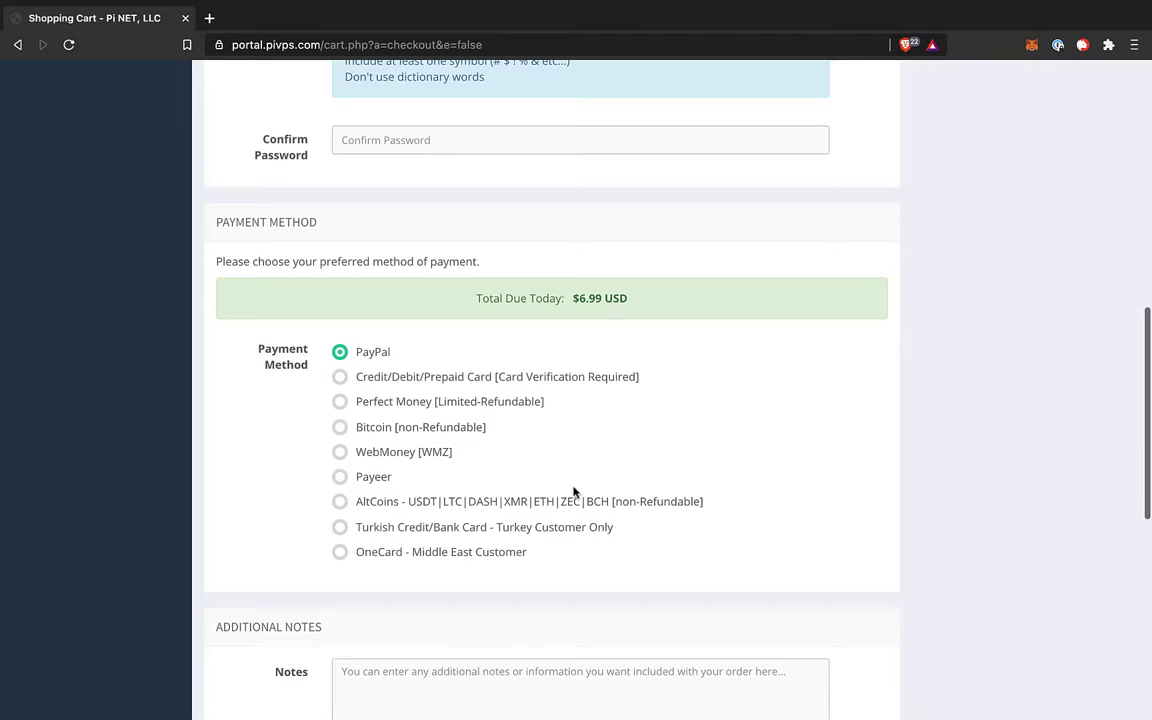
scroll(590, 381, "up", 1)
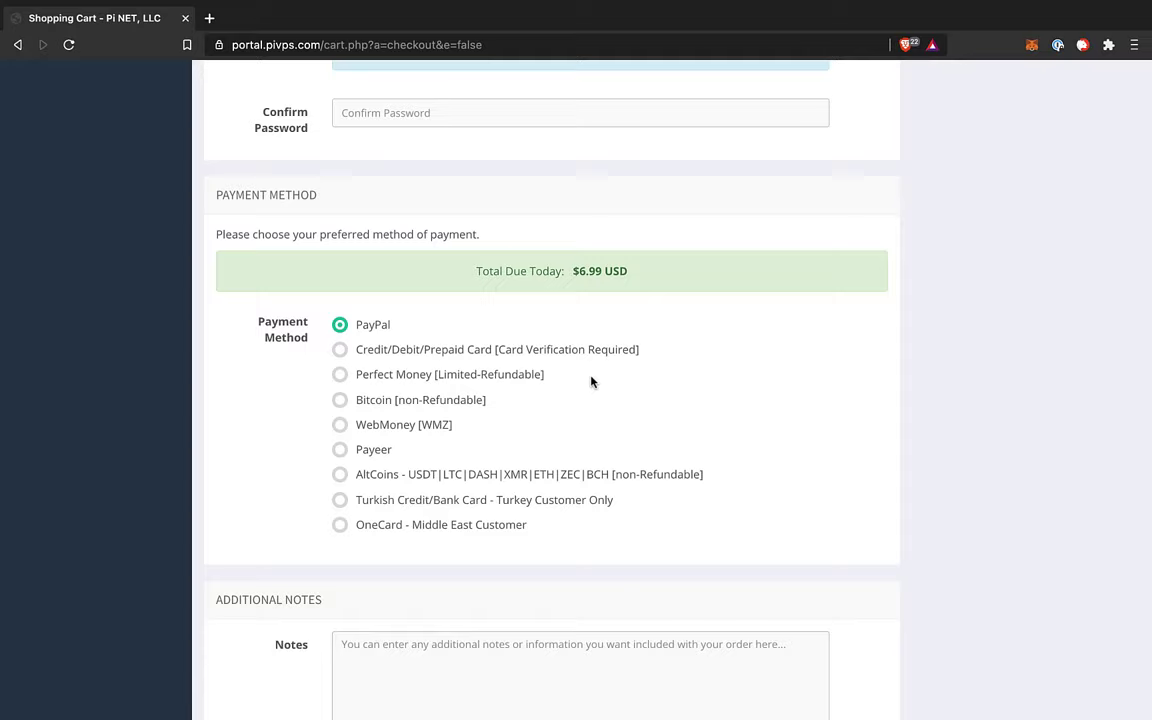
scroll(591, 381, "down", 5)
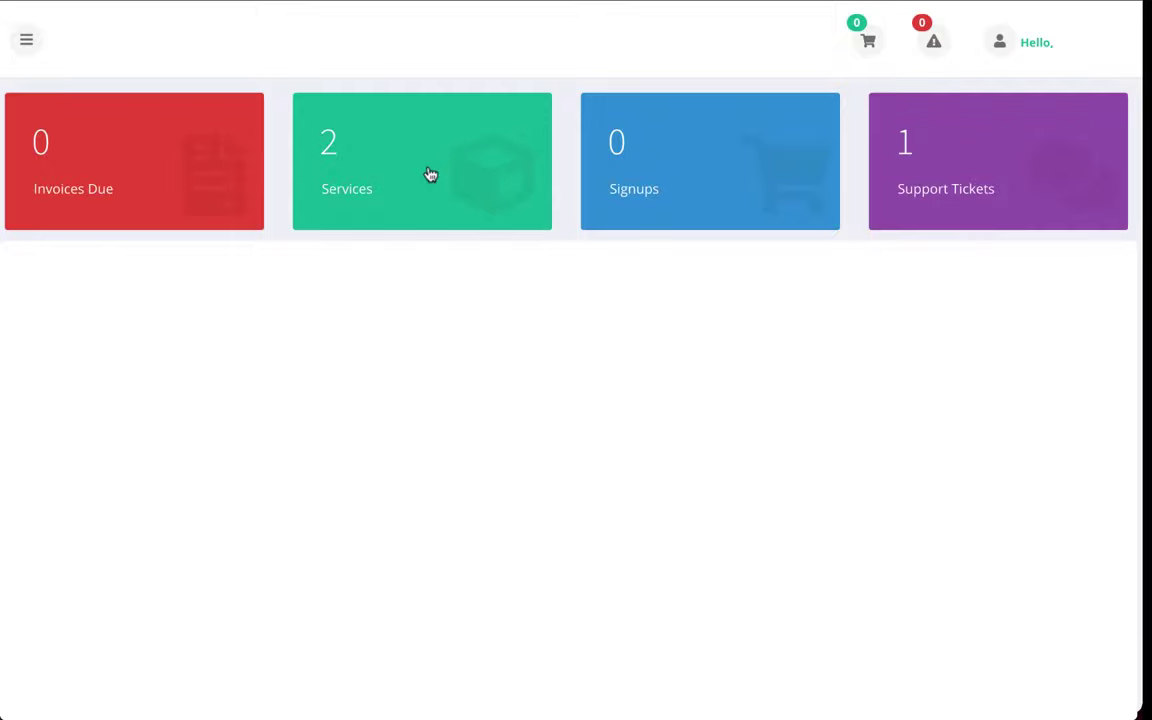
- Open the client area's services list and set the first Windows VPS's description to "Gala Node 1"
left_click(430, 175)
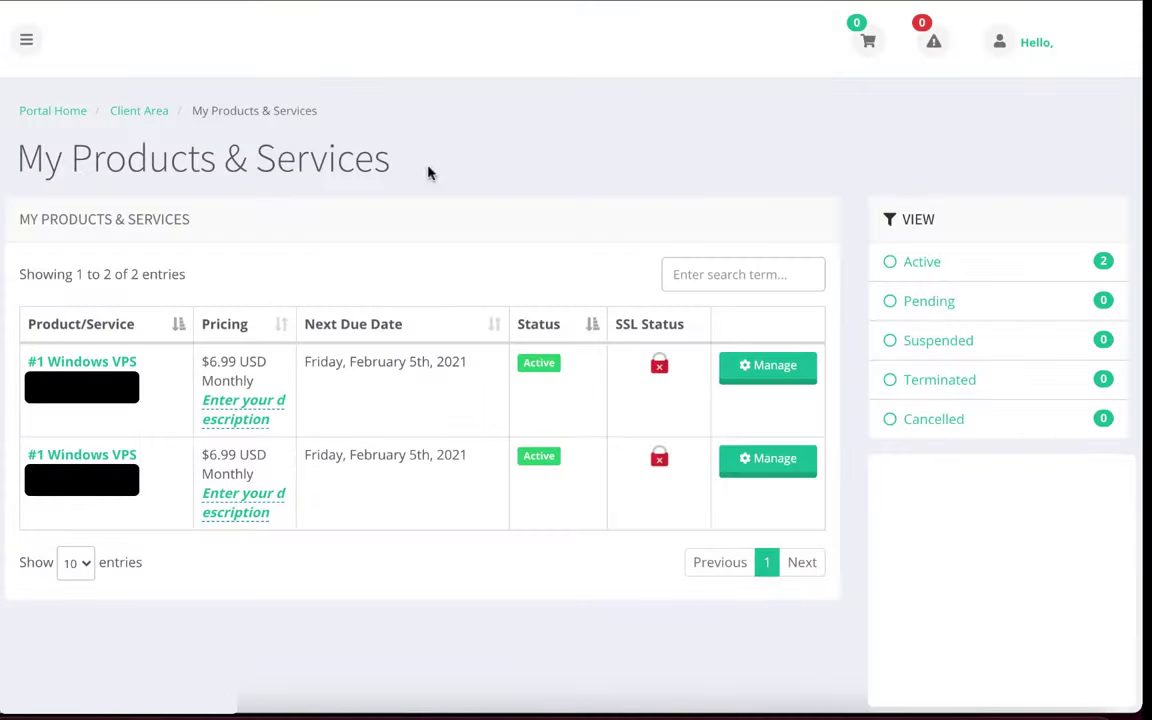
left_click(265, 410)
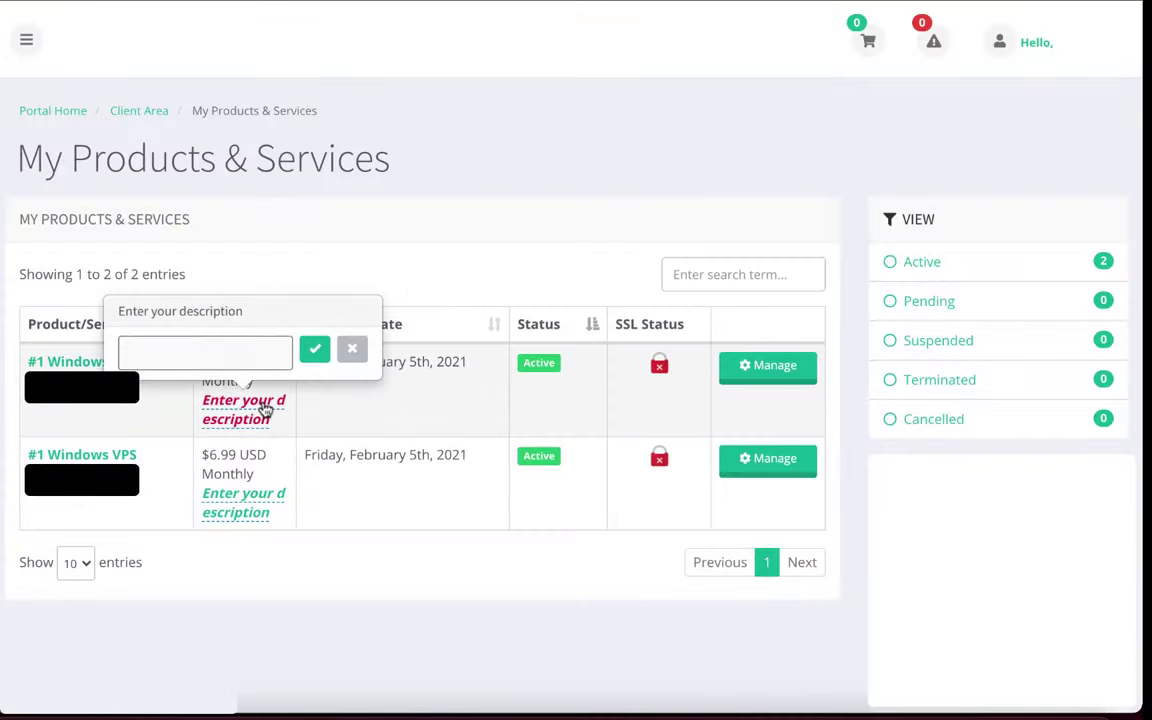
type("Gala Node 1")
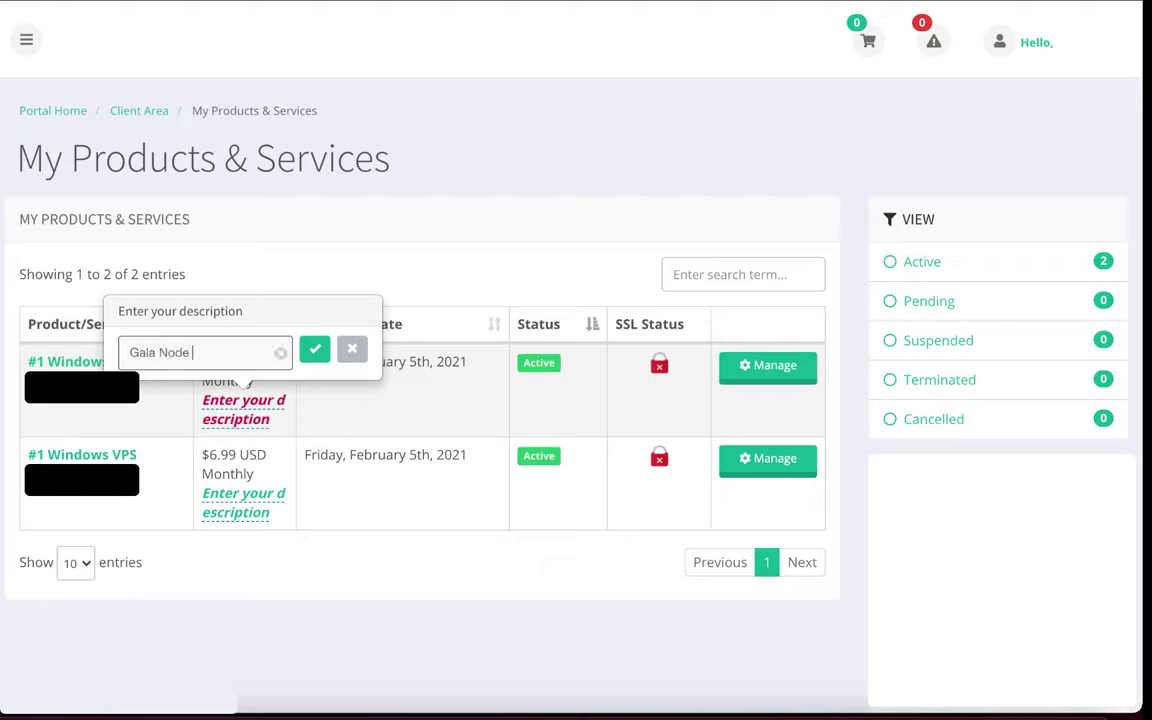
key("Return")
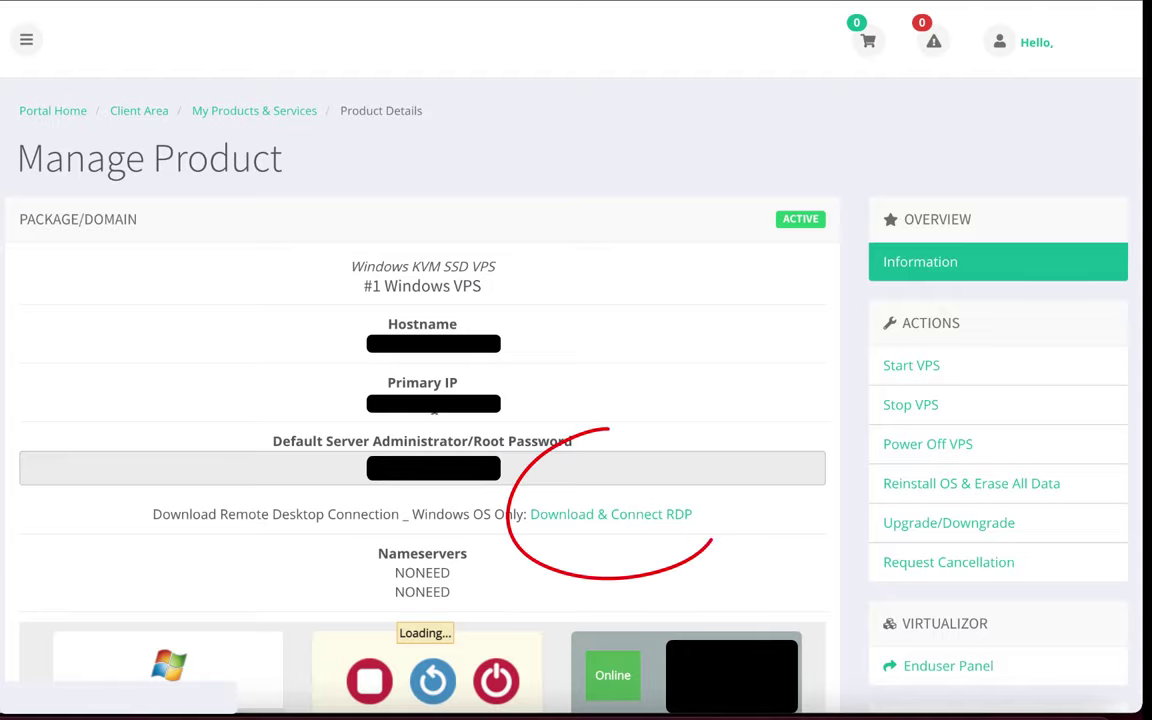
- Download the VPS's remote desktop connection file and save it as "Gala Node 1" in the Gala Games Nodes folder
left_click(625, 517)
type("G")
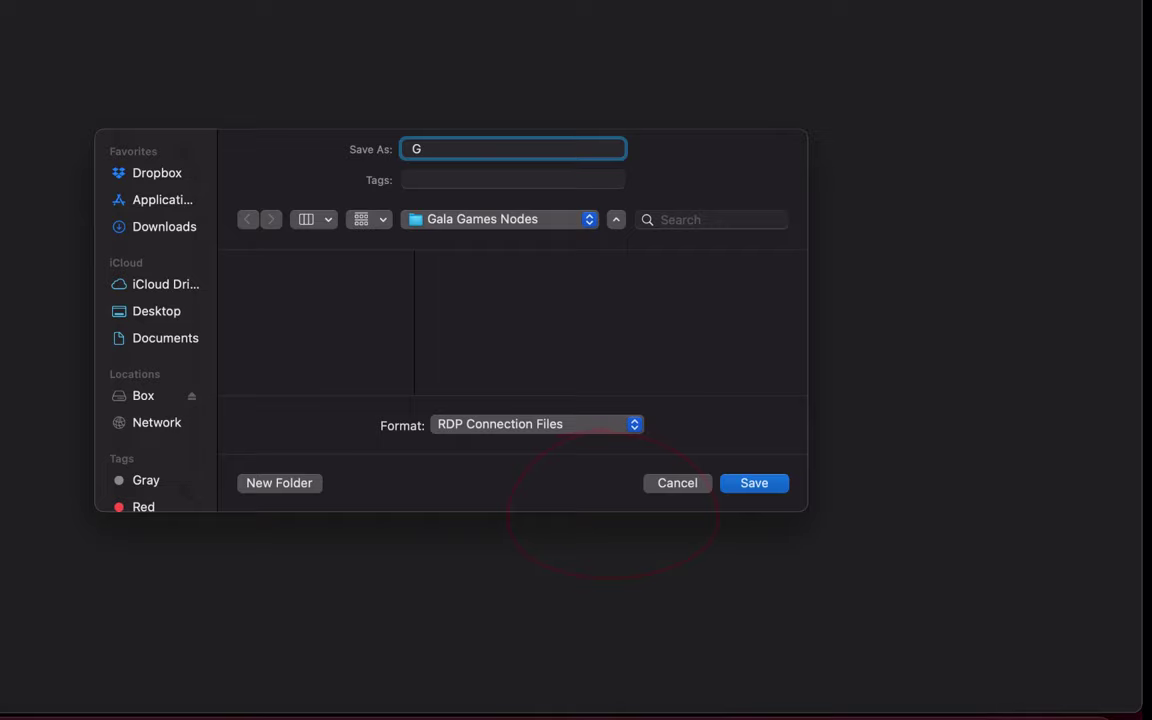
type("ala Node 1")
left_click(760, 485)
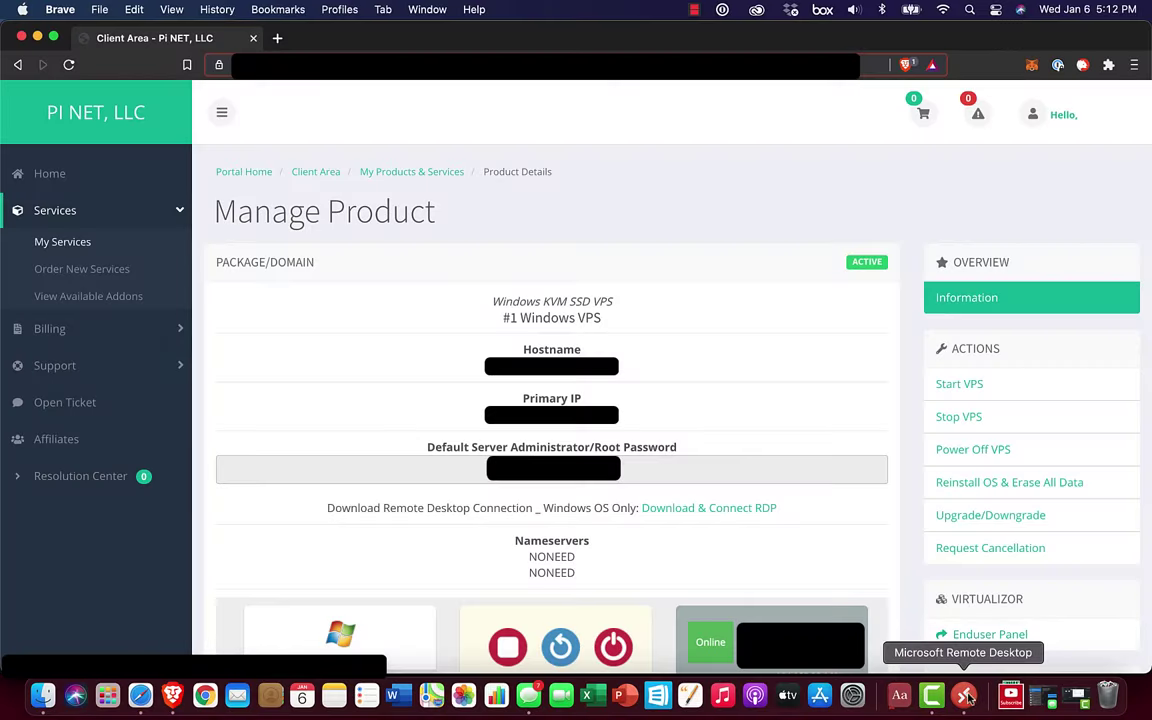
- Switch to Microsoft Remote Desktop and import the connection file Gala Node 1.rdp
left_click(964, 696)
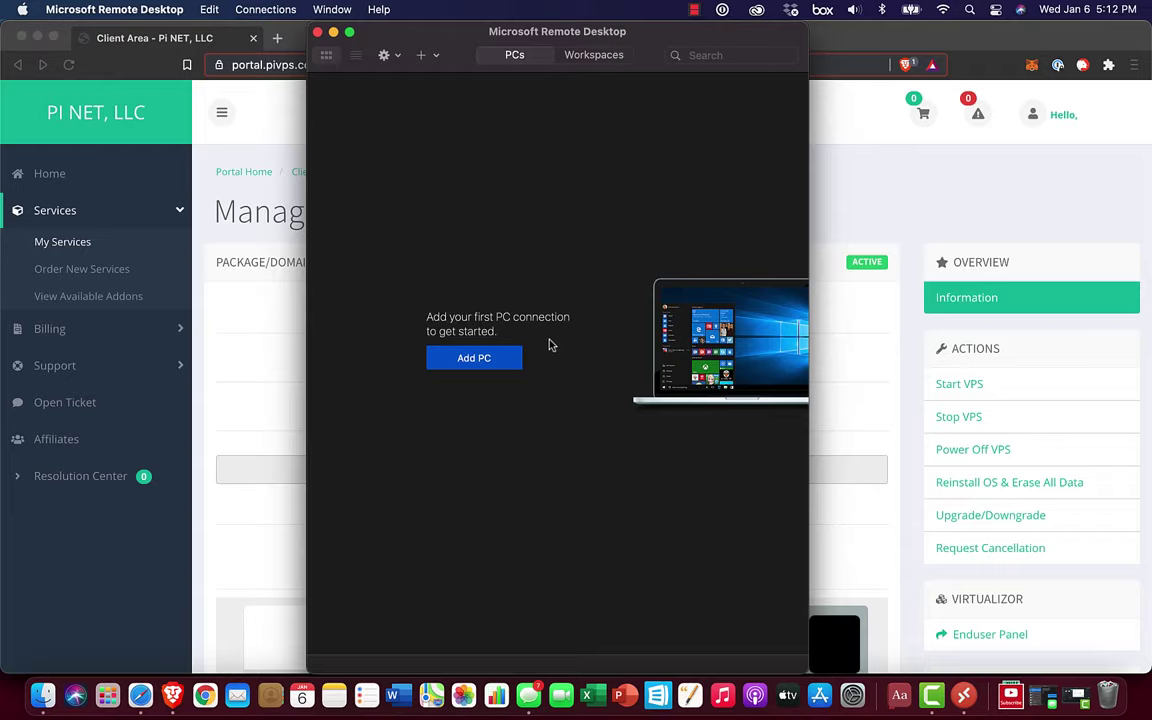
left_click(279, 12)
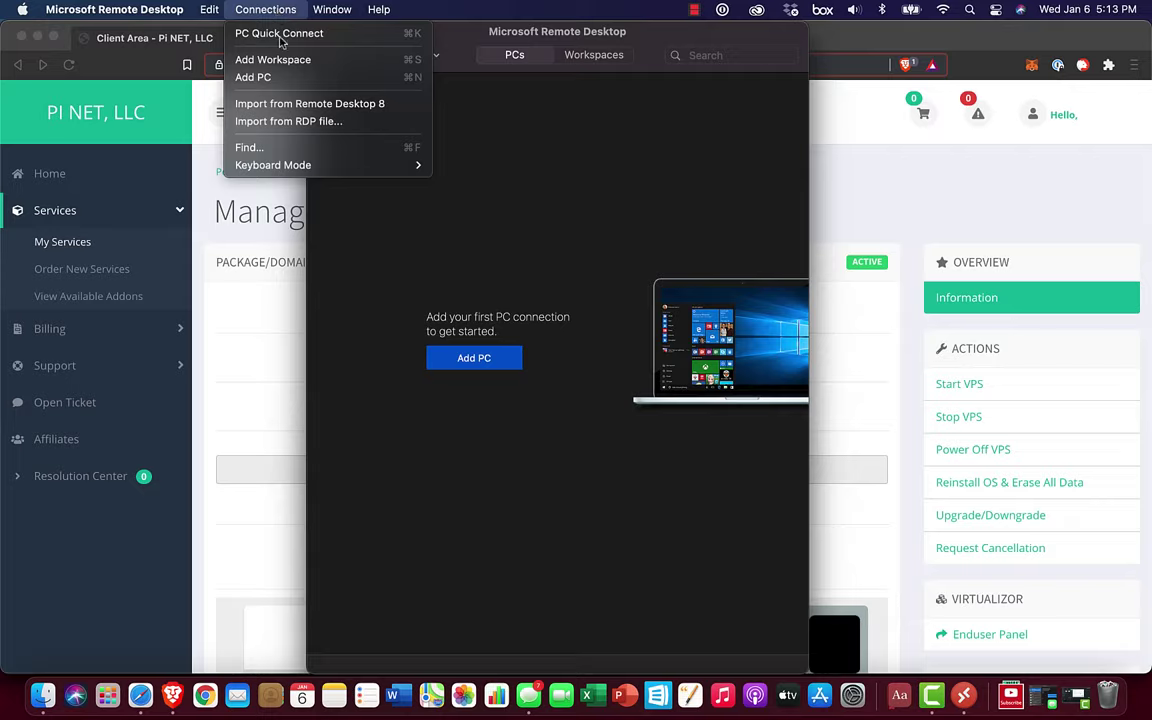
left_click(294, 124)
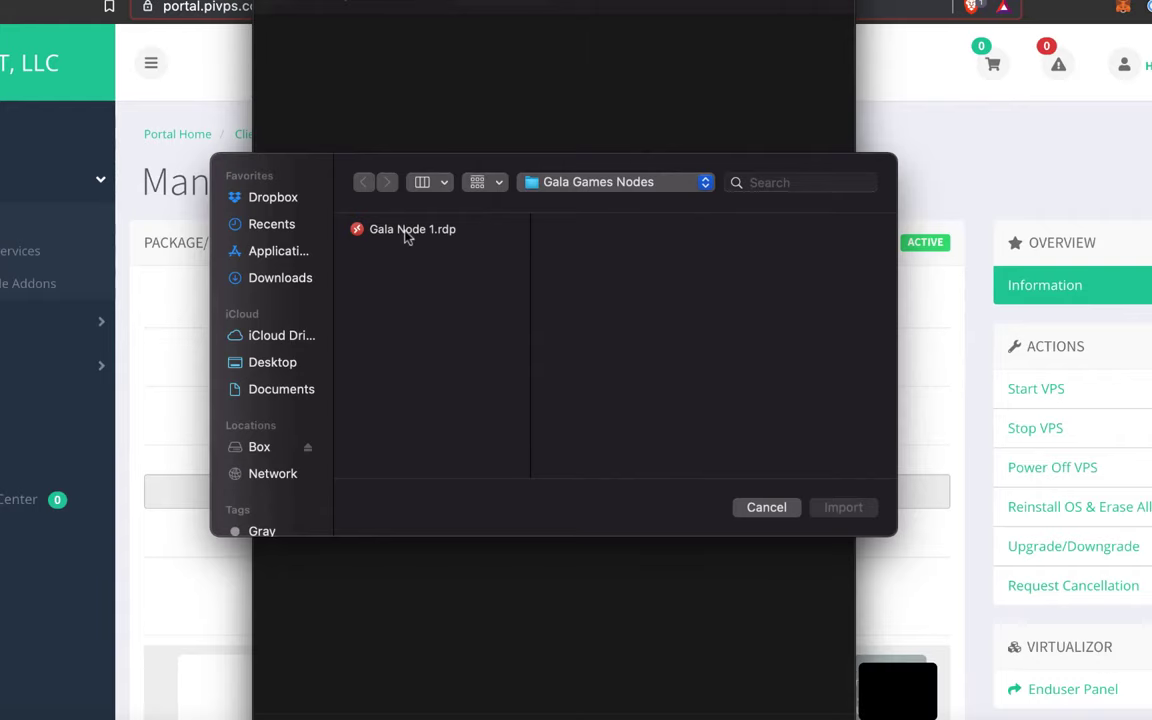
left_click(407, 231)
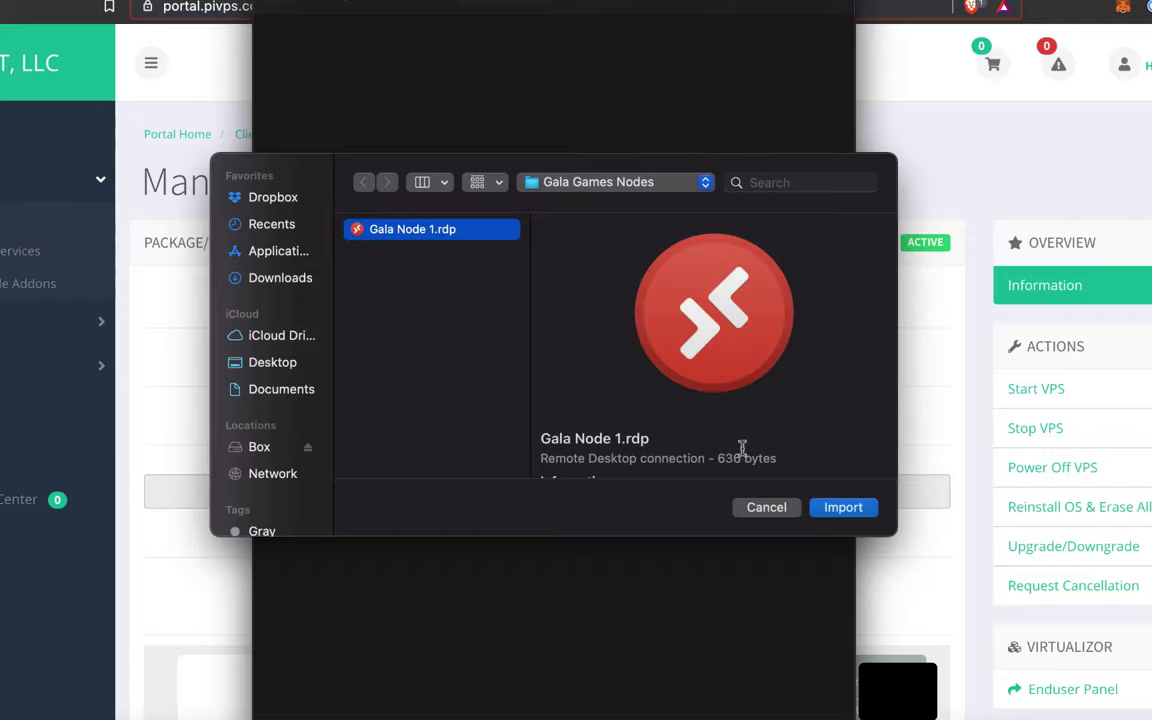
left_click(845, 508)
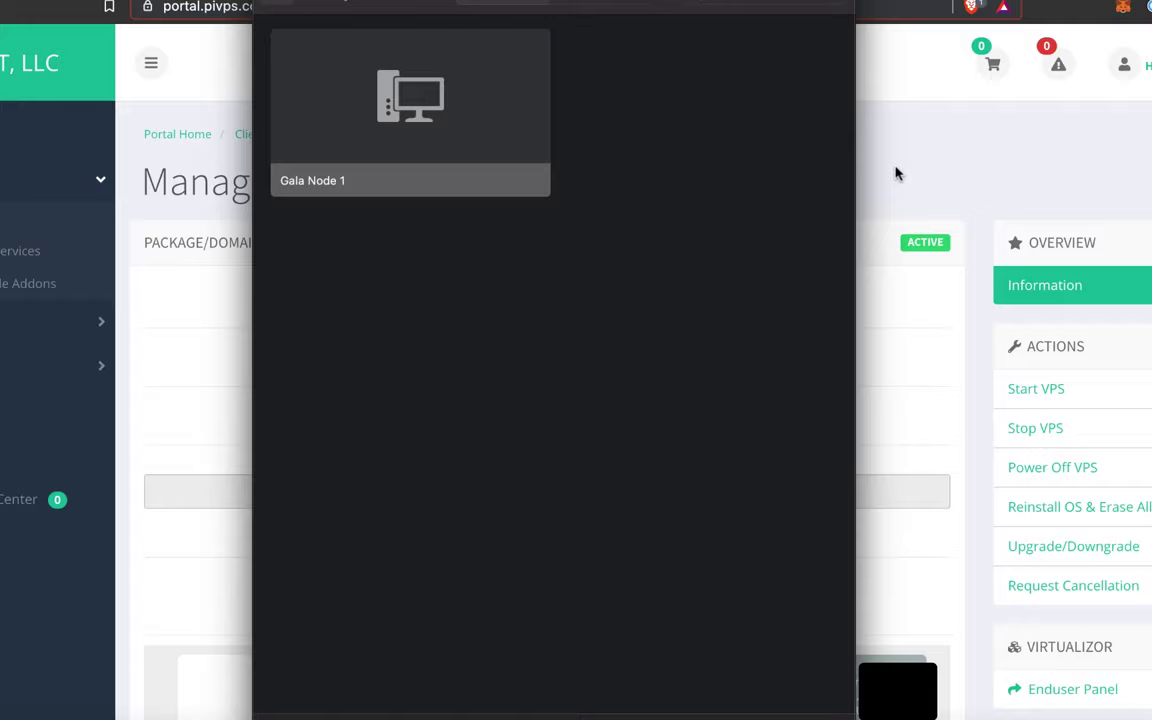
- Connect to Gala Node 1, accept the unverified certificate and enter the Administrator password from the VPS's product page
left_click(896, 174)
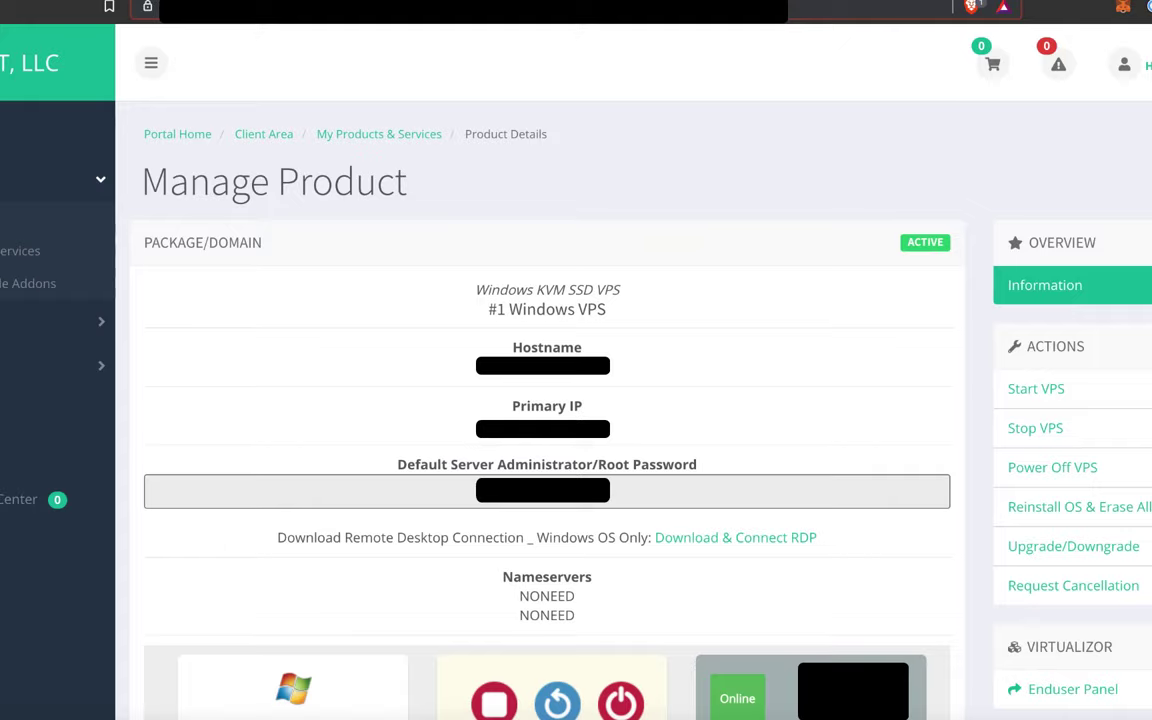
left_click(958, 712)
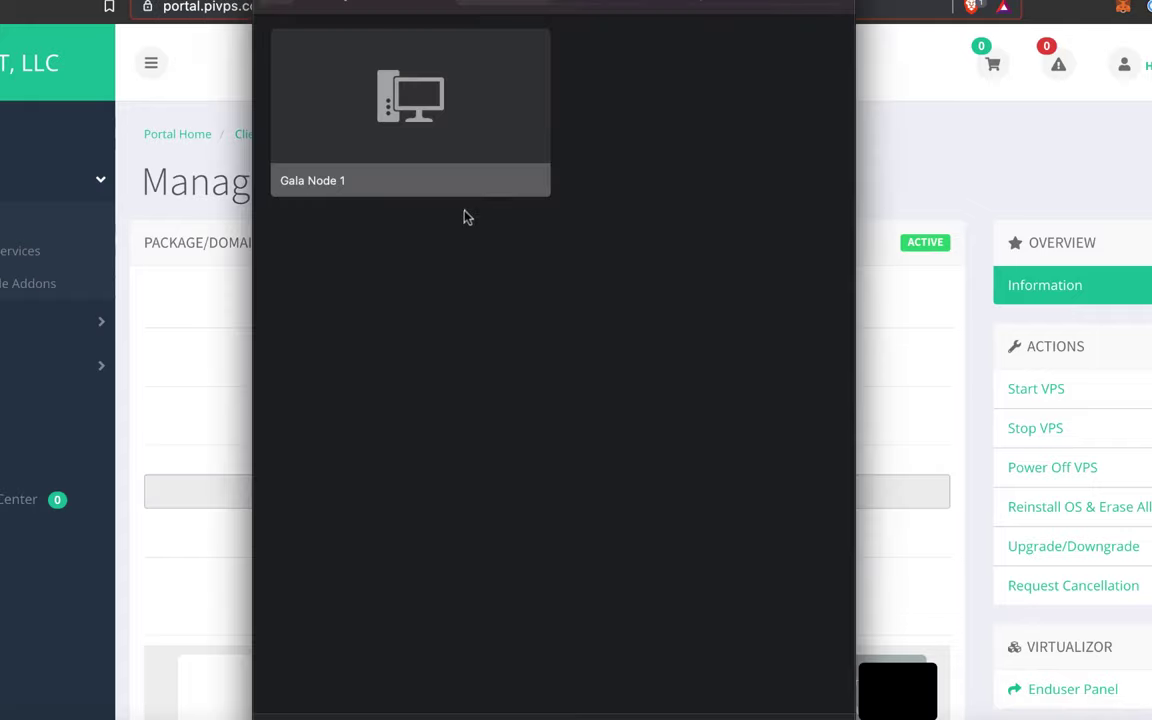
double_click(446, 157)
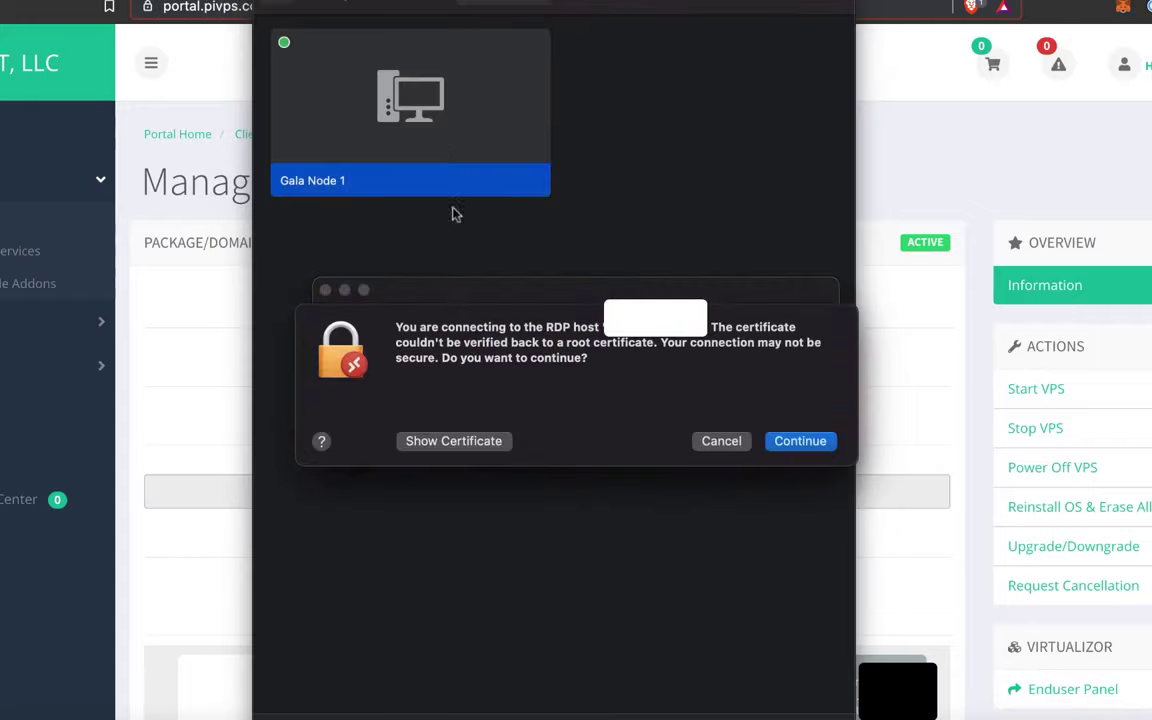
left_click(797, 446)
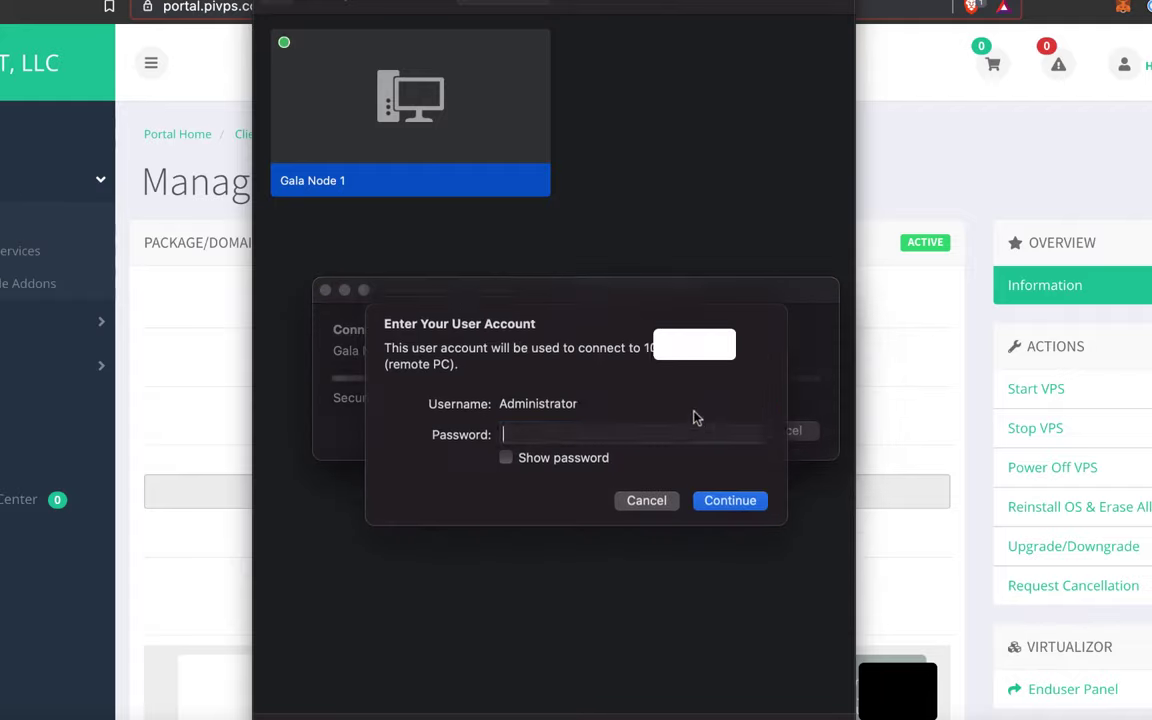
key("super+v")
left_click(730, 508)
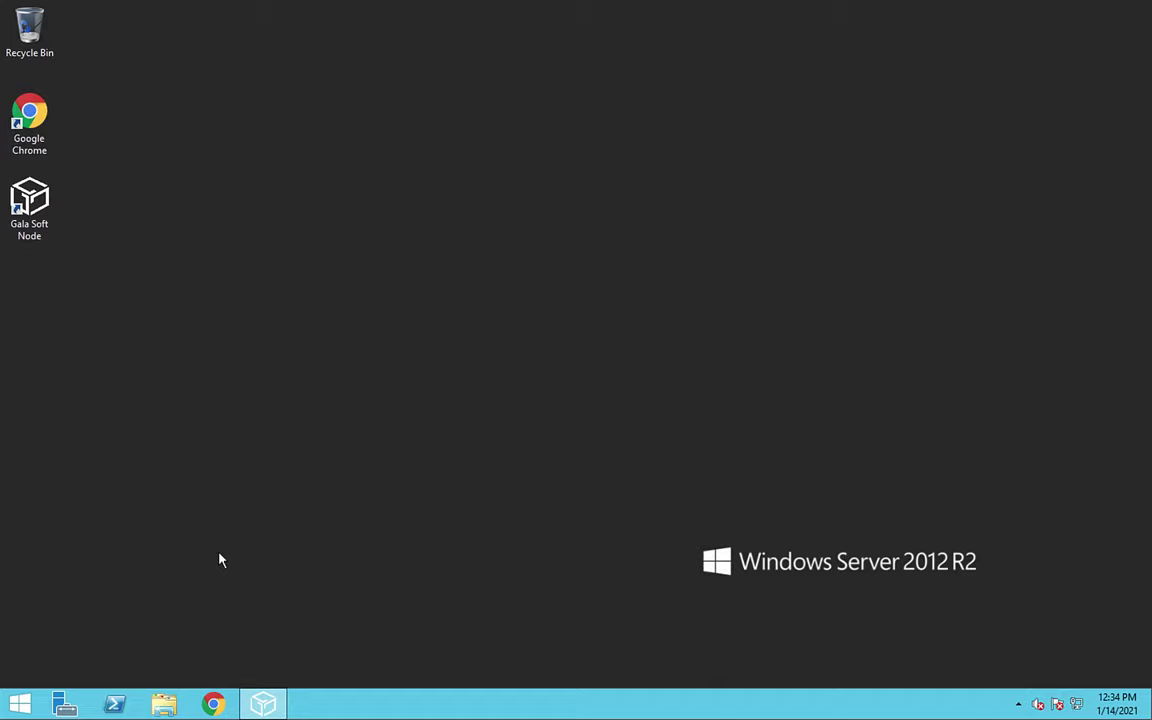
- Search the remote server for "regedit" and launch the Registry Editor
left_click(20, 704)
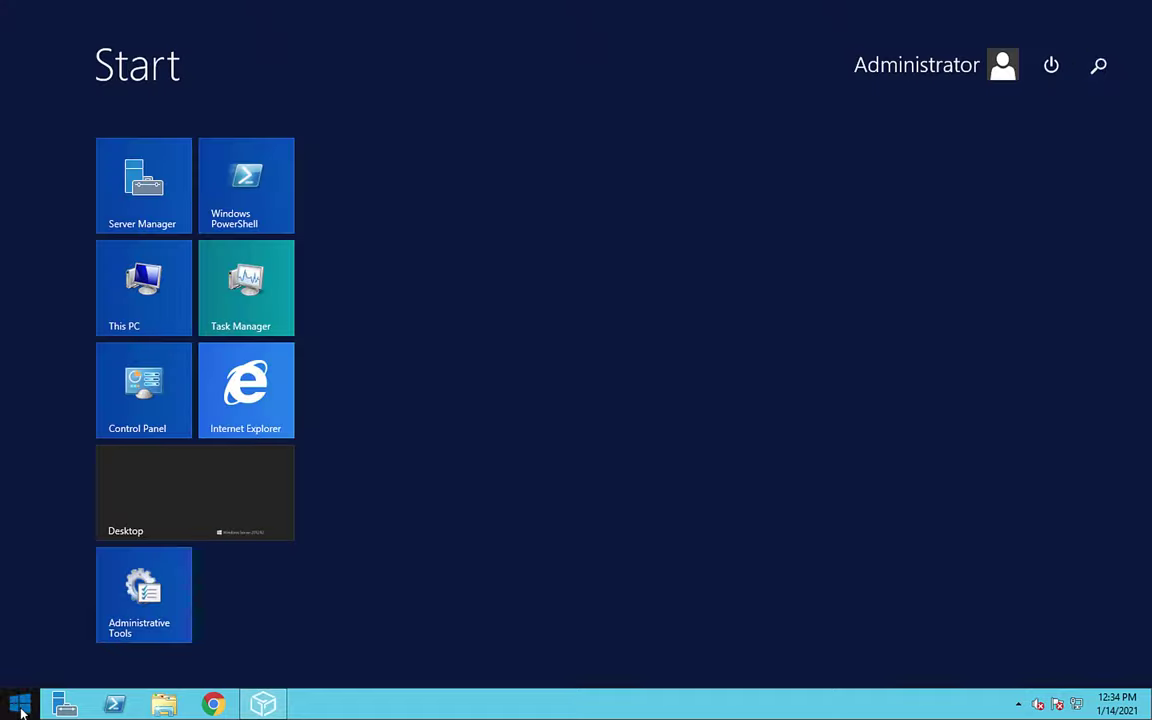
left_click(1102, 67)
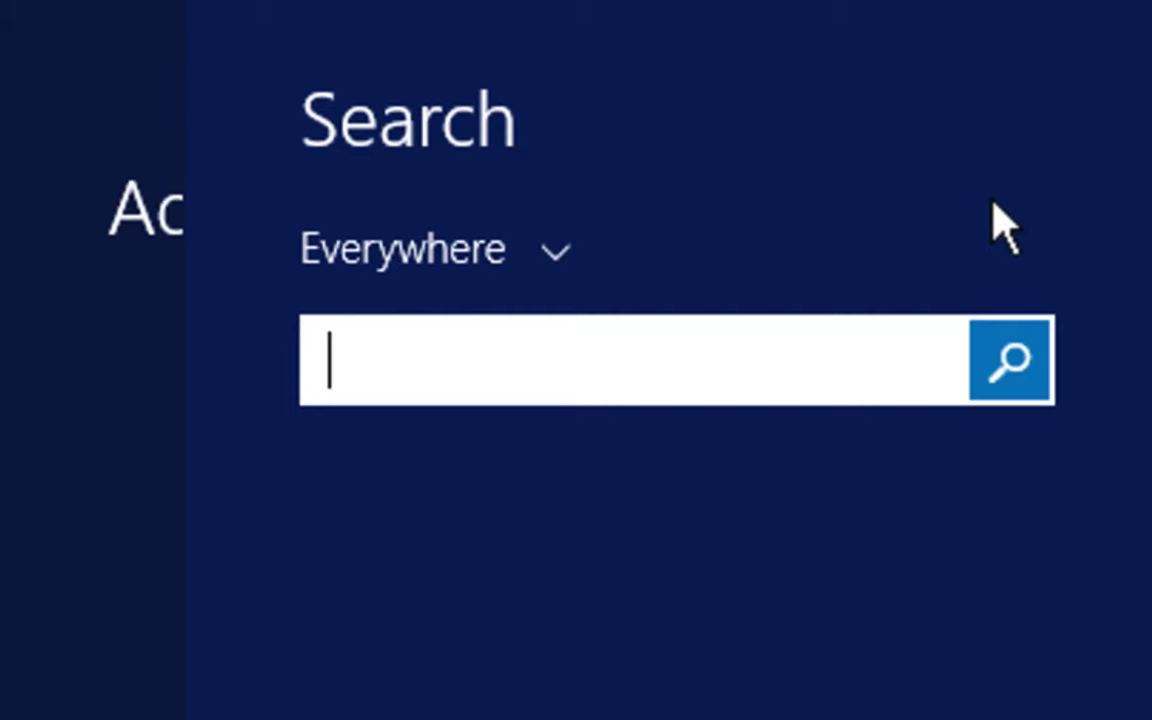
type("reg")
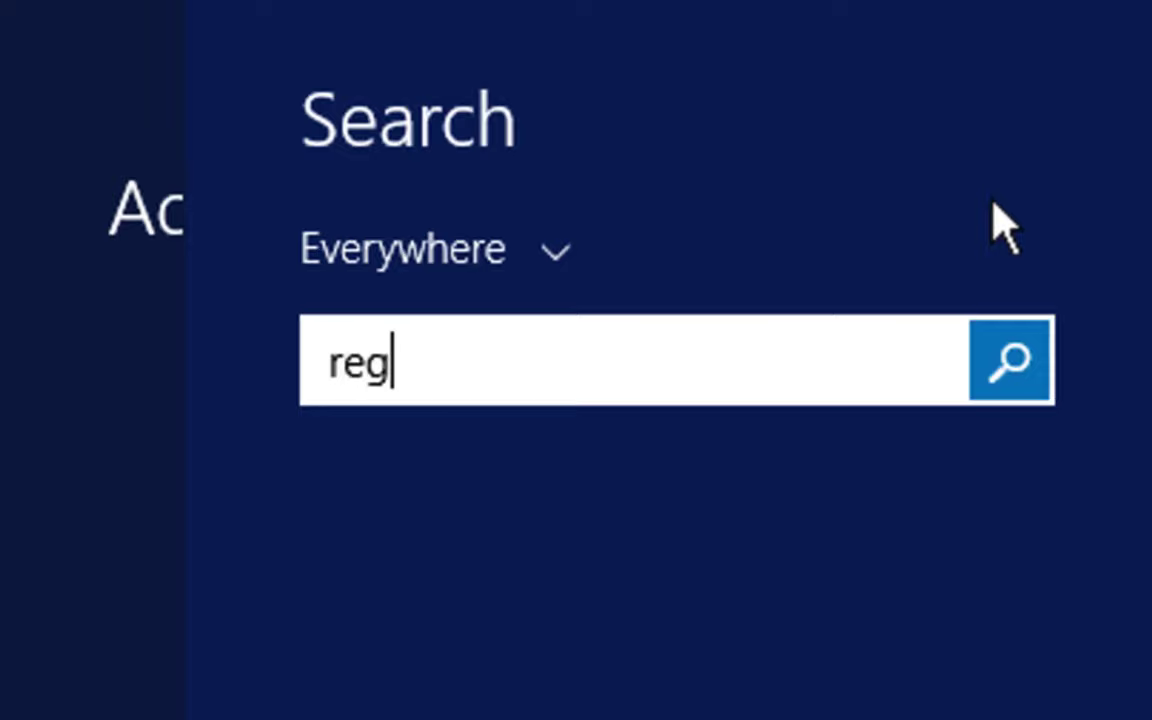
type("edit")
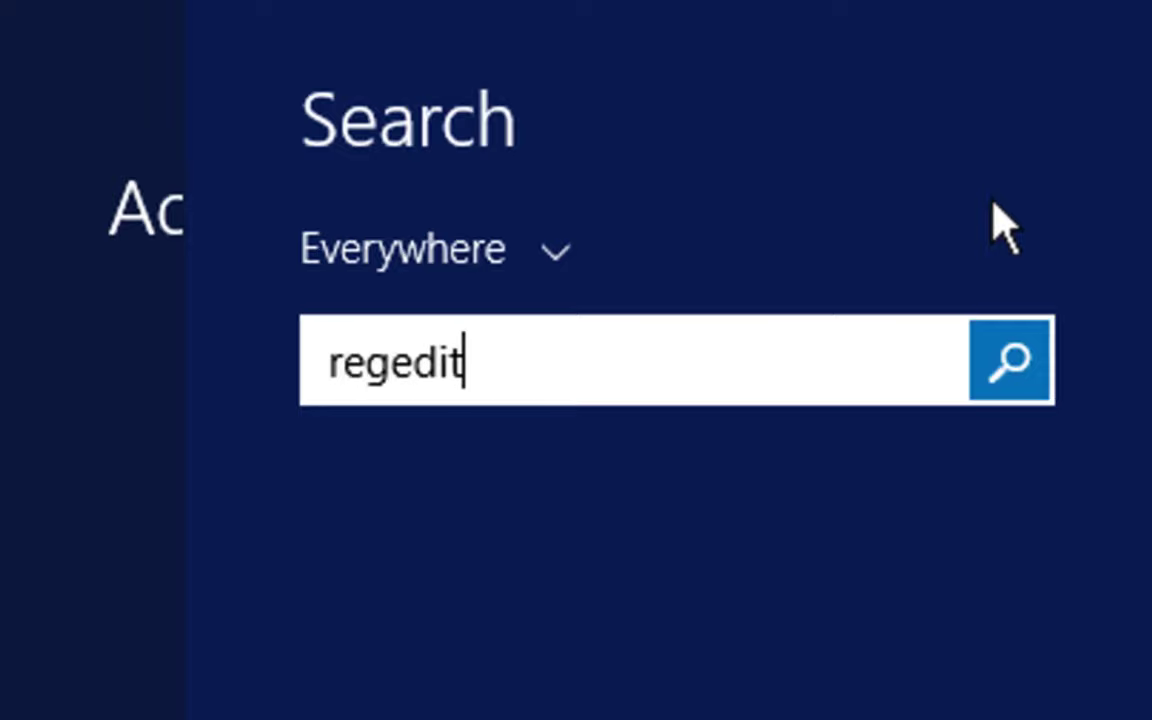
key("Return")
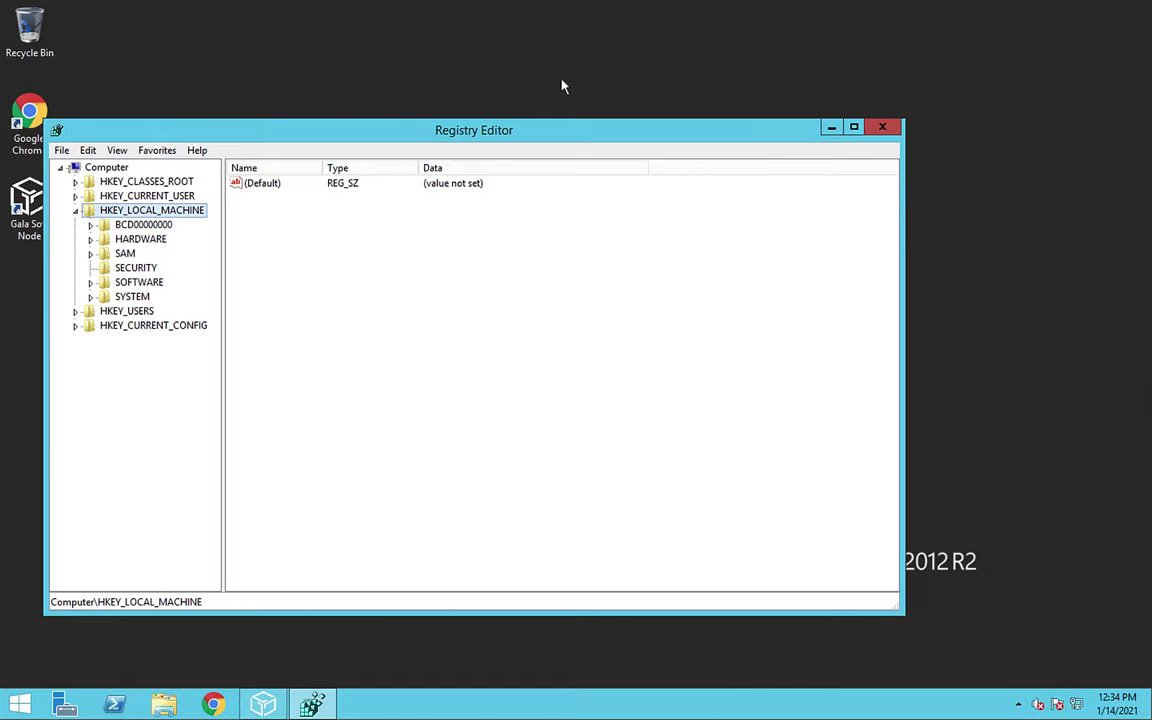
- Find the "machineguid" value in the registry
left_click(88, 151)
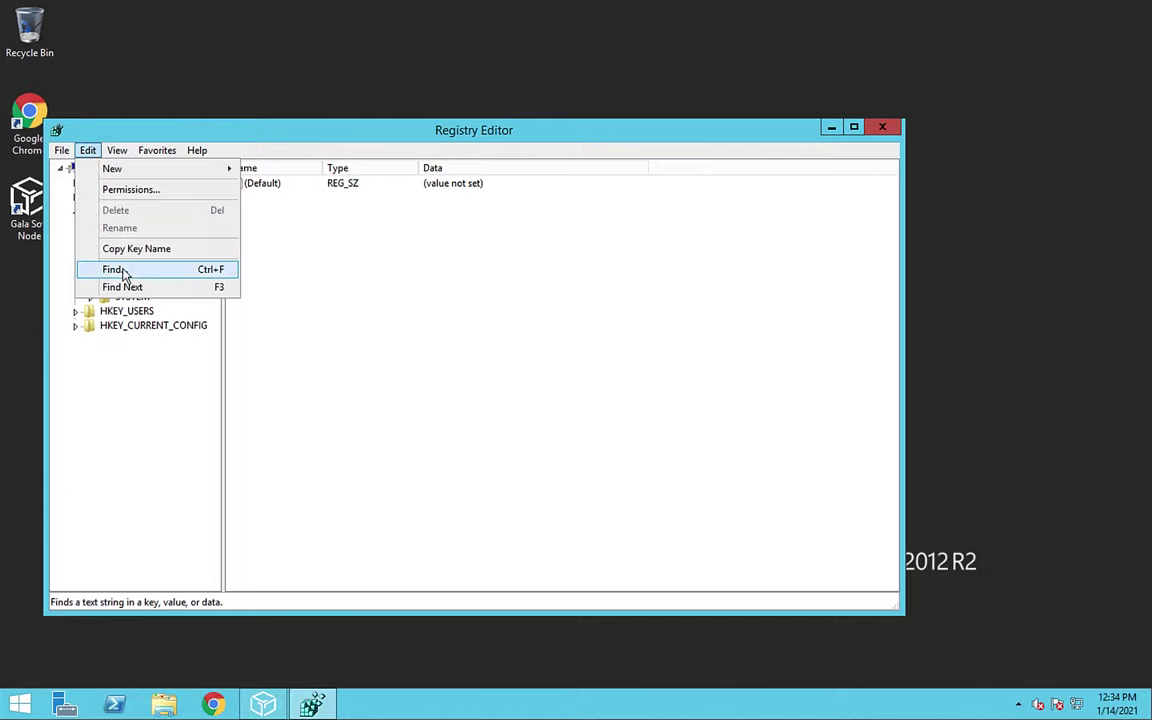
left_click(114, 269)
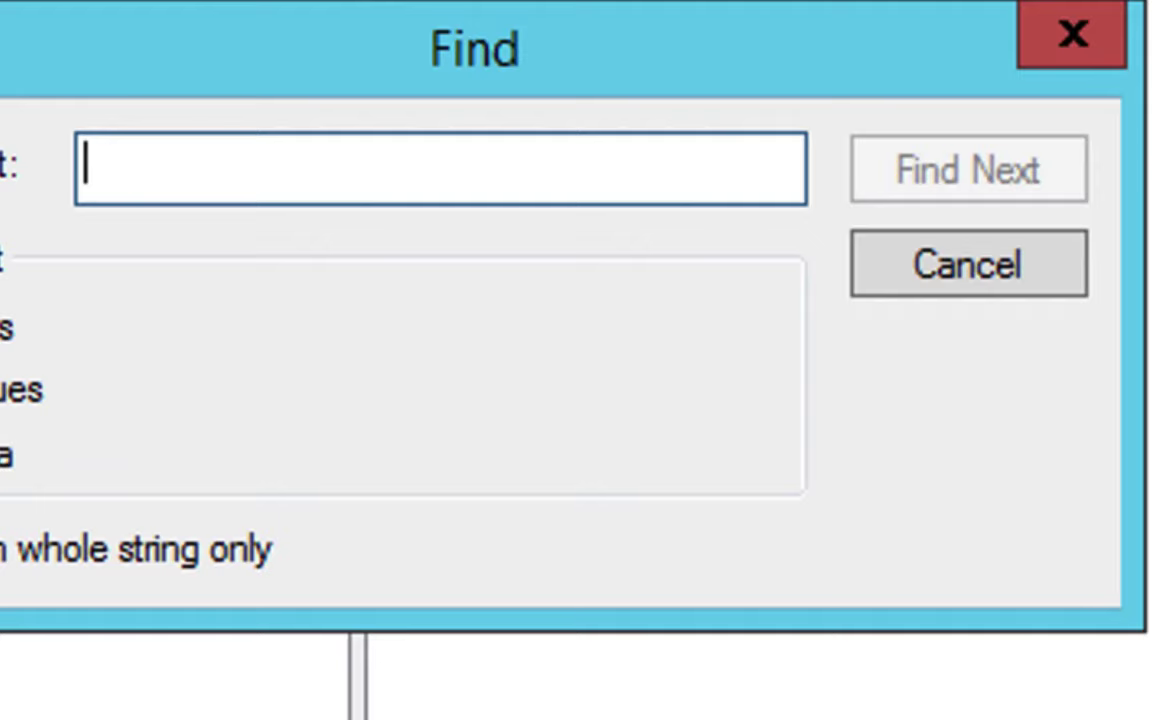
type("machine")
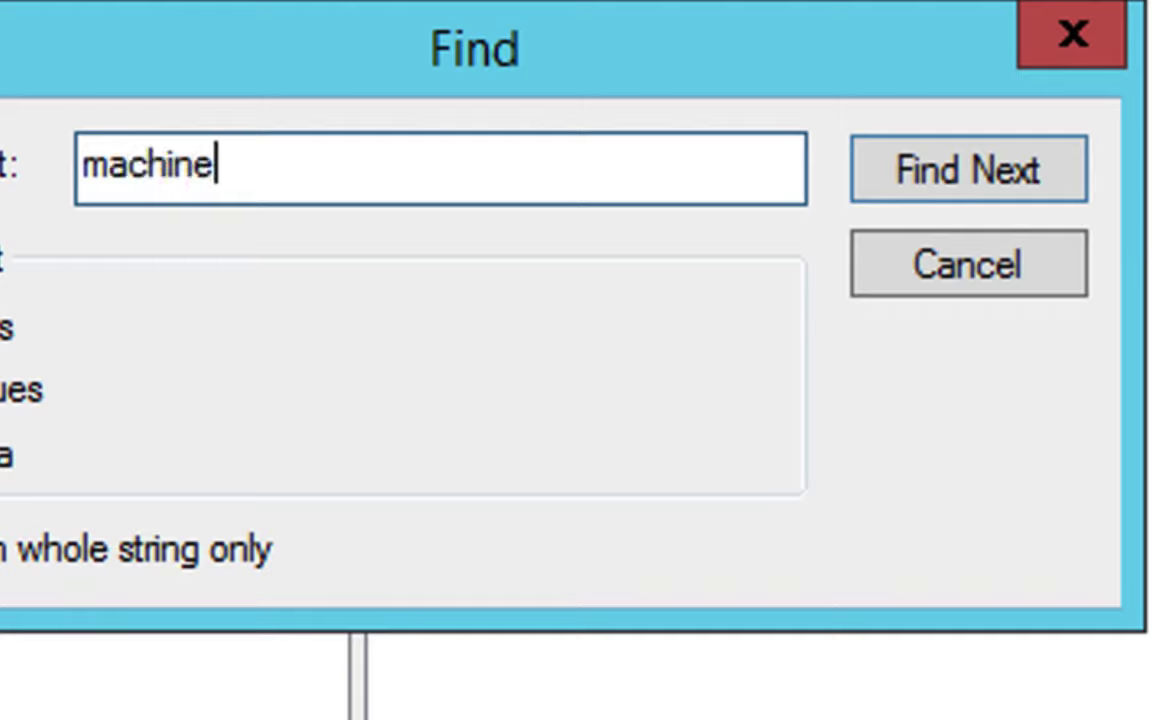
type("guid")
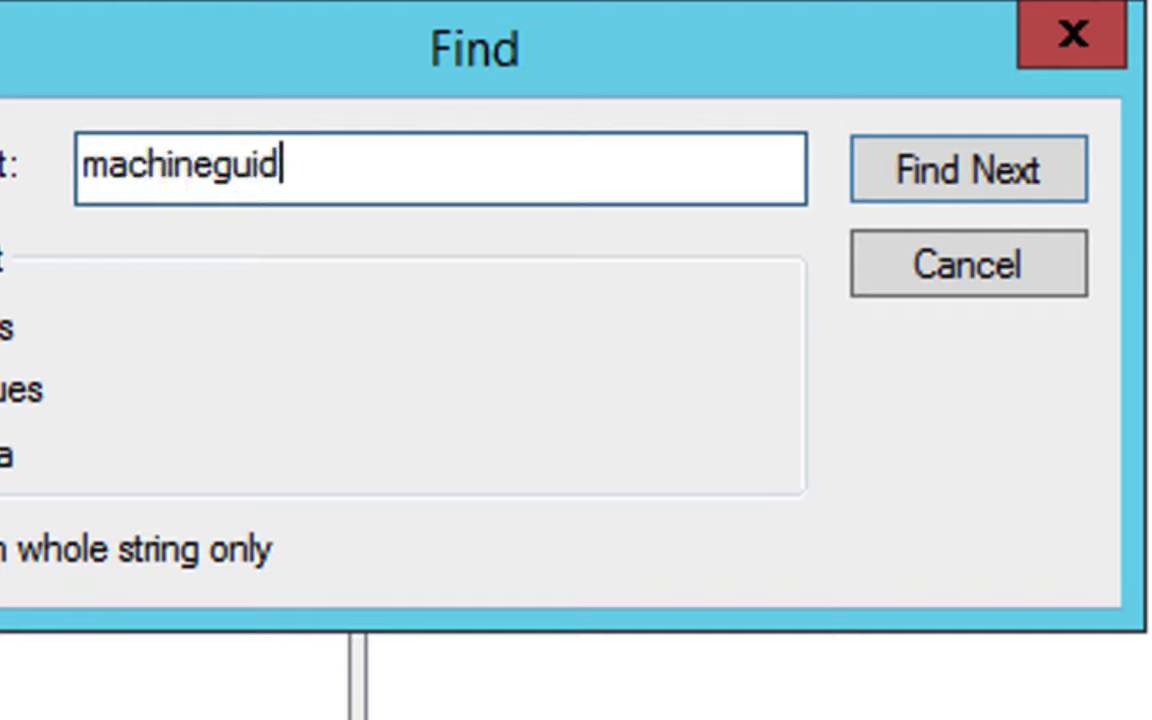
left_click(1000, 202)
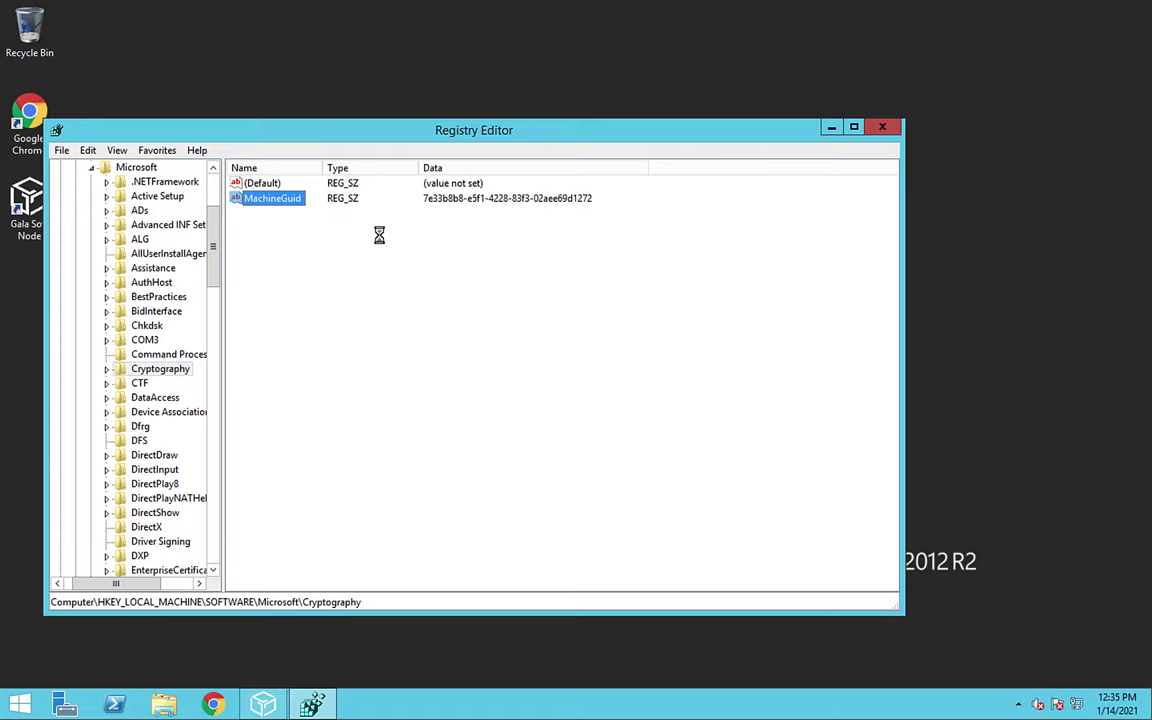
- Open the MachineGuid value for modification and load guidgen.com in Chrome on the remote server
right_click(241, 199)
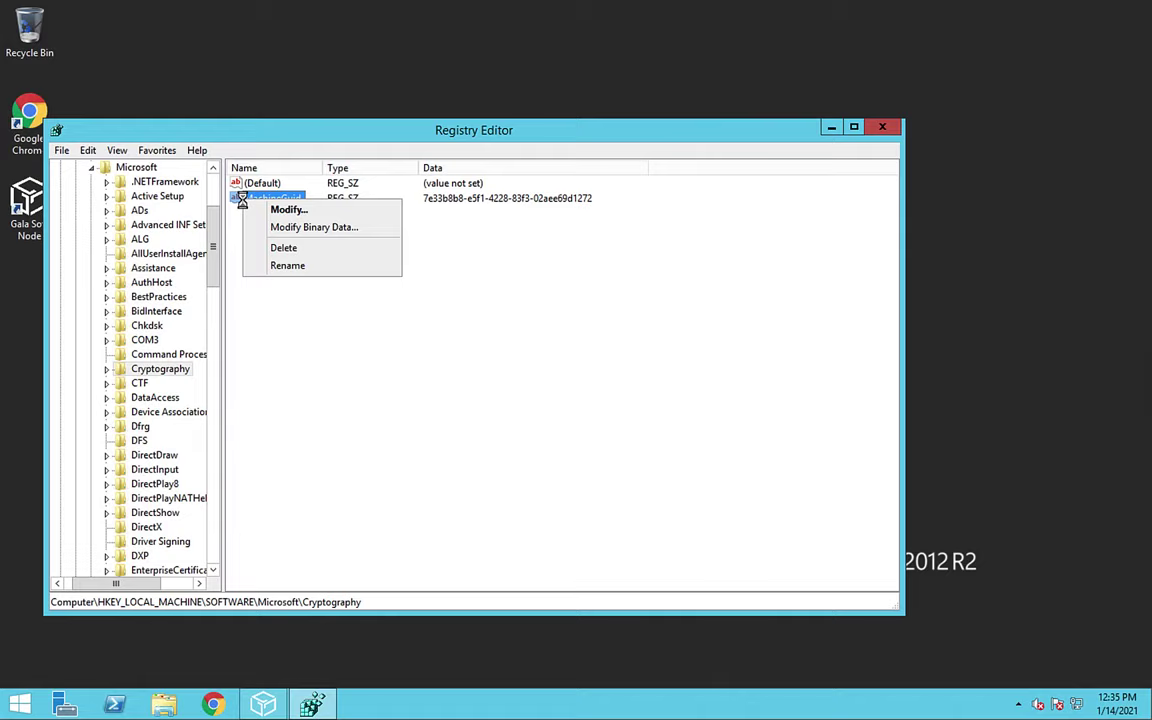
left_click(285, 211)
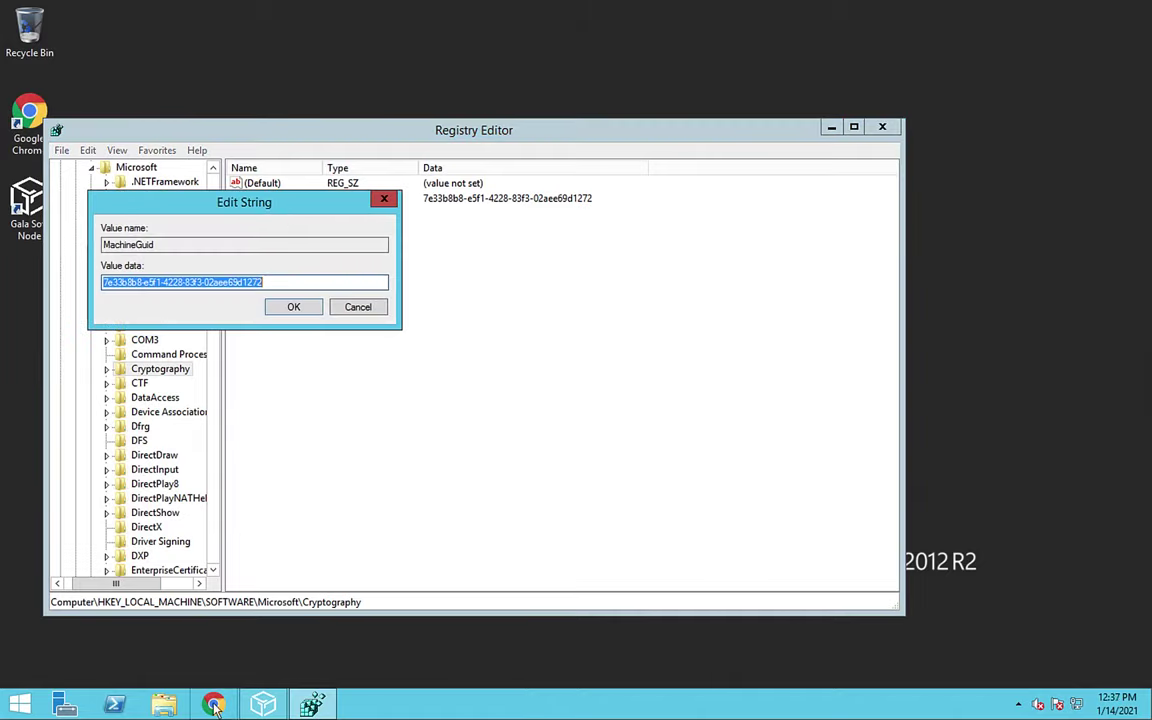
left_click(213, 706)
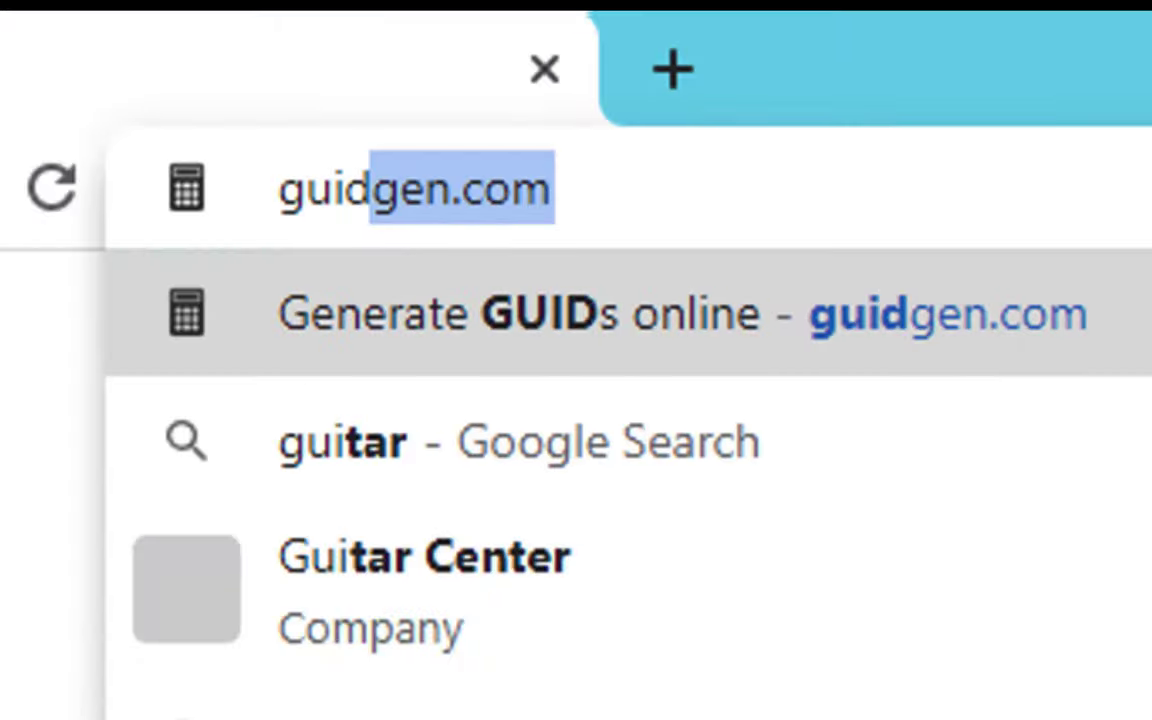
type("dge")
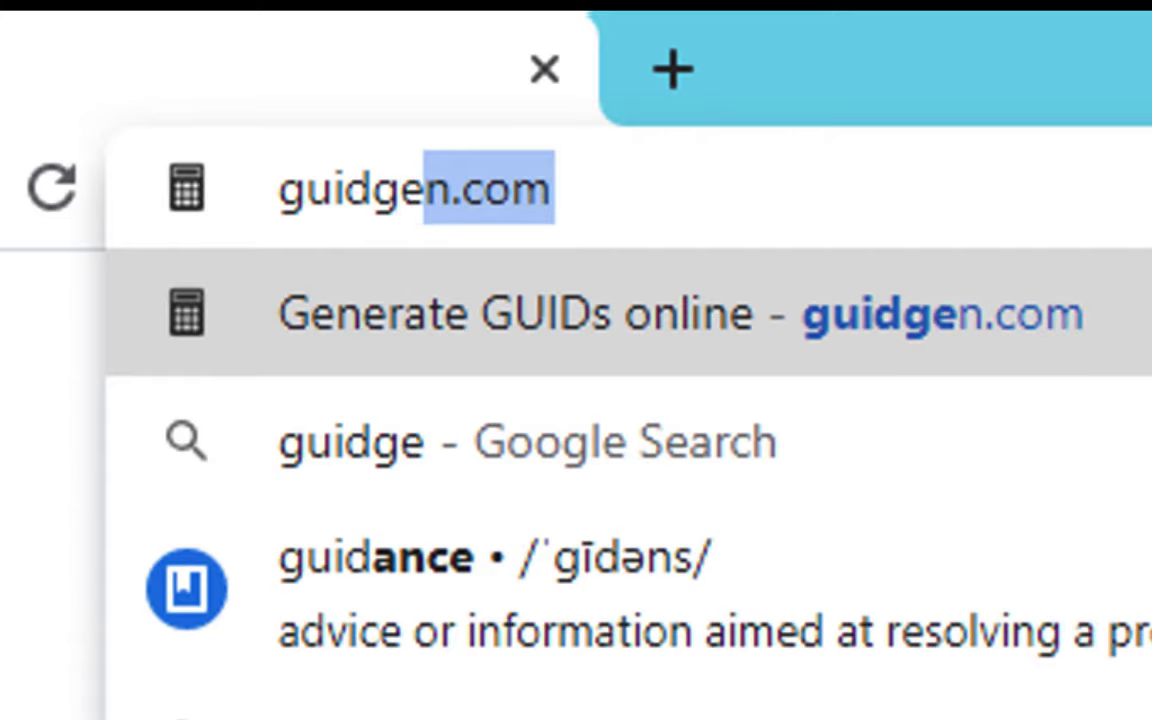
type("n.com")
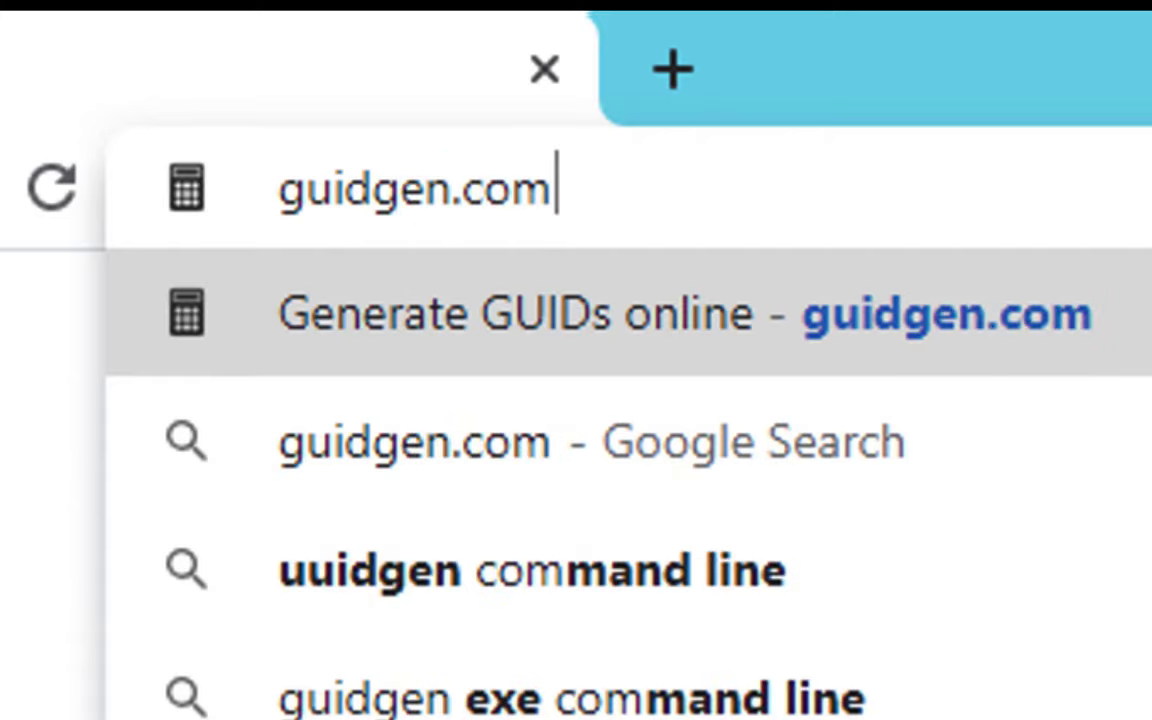
key("Return")
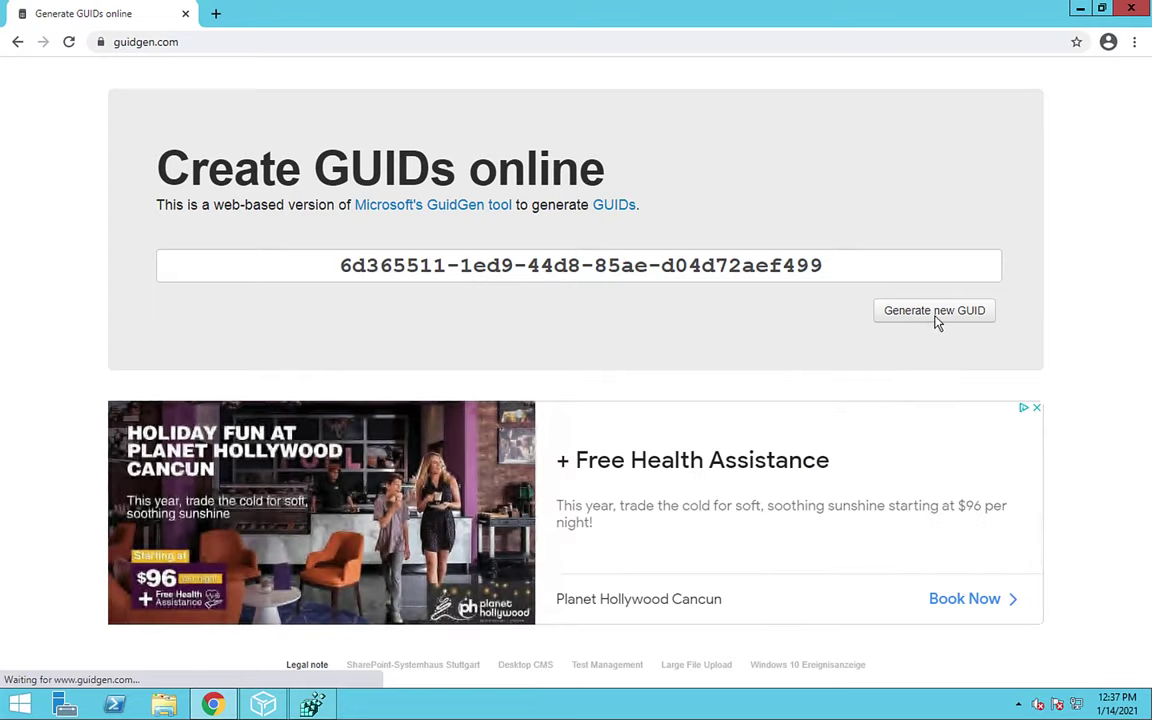
- Generate a new GUID, copy it and paste it over the MachineGuid value data in Registry Editor
left_click(934, 311)
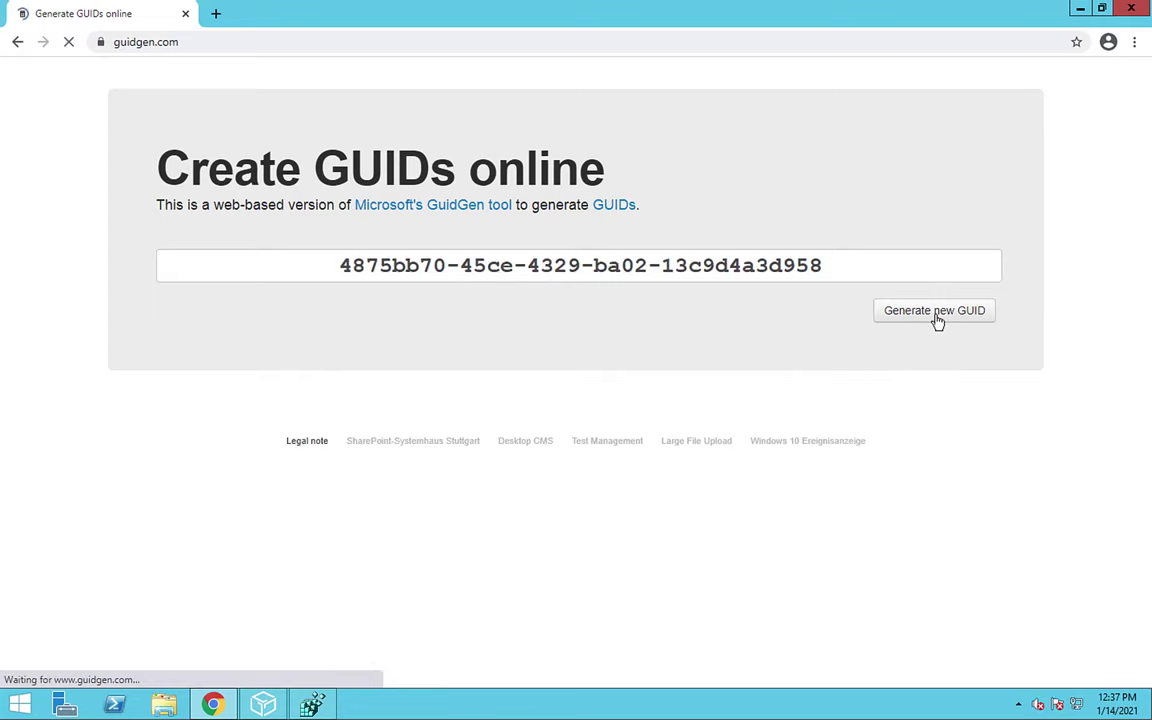
left_click(594, 266)
key("ctrl+c")
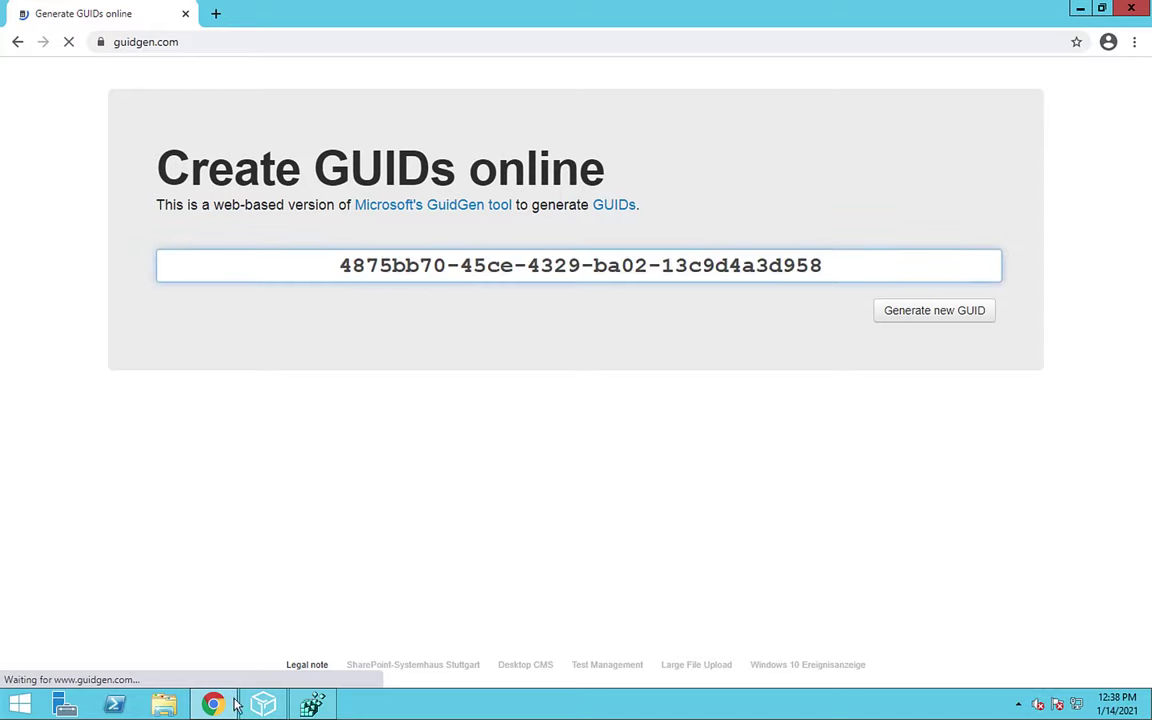
left_click(313, 705)
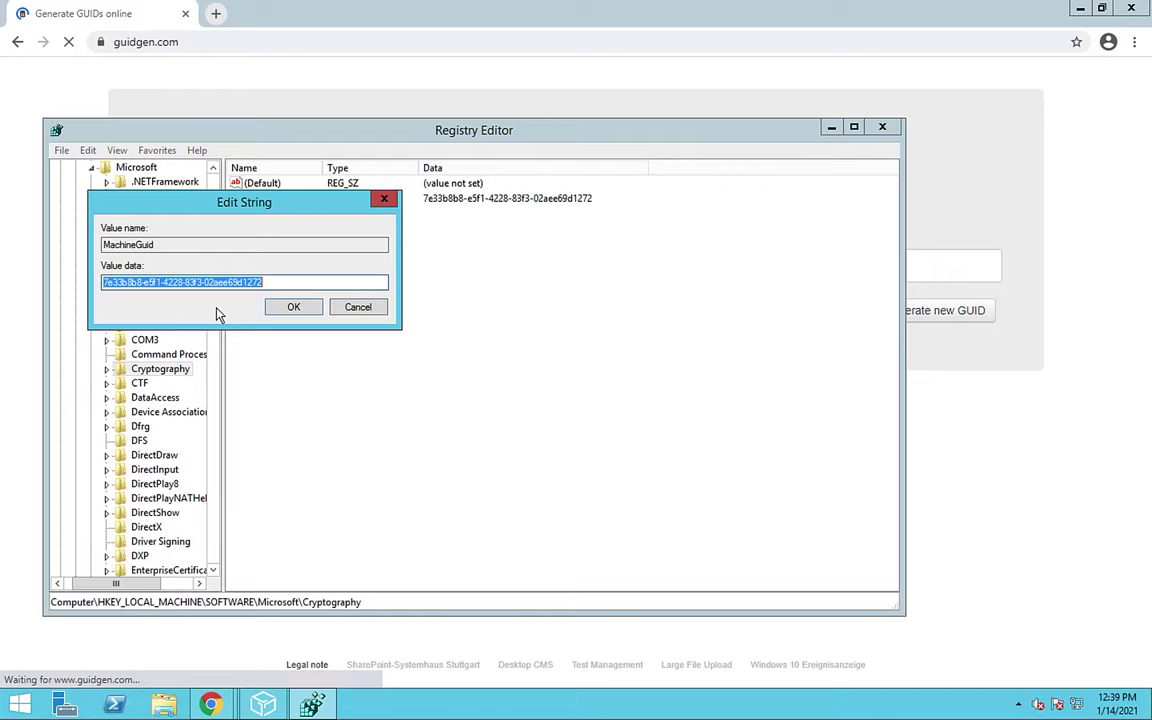
key("ctrl+v")
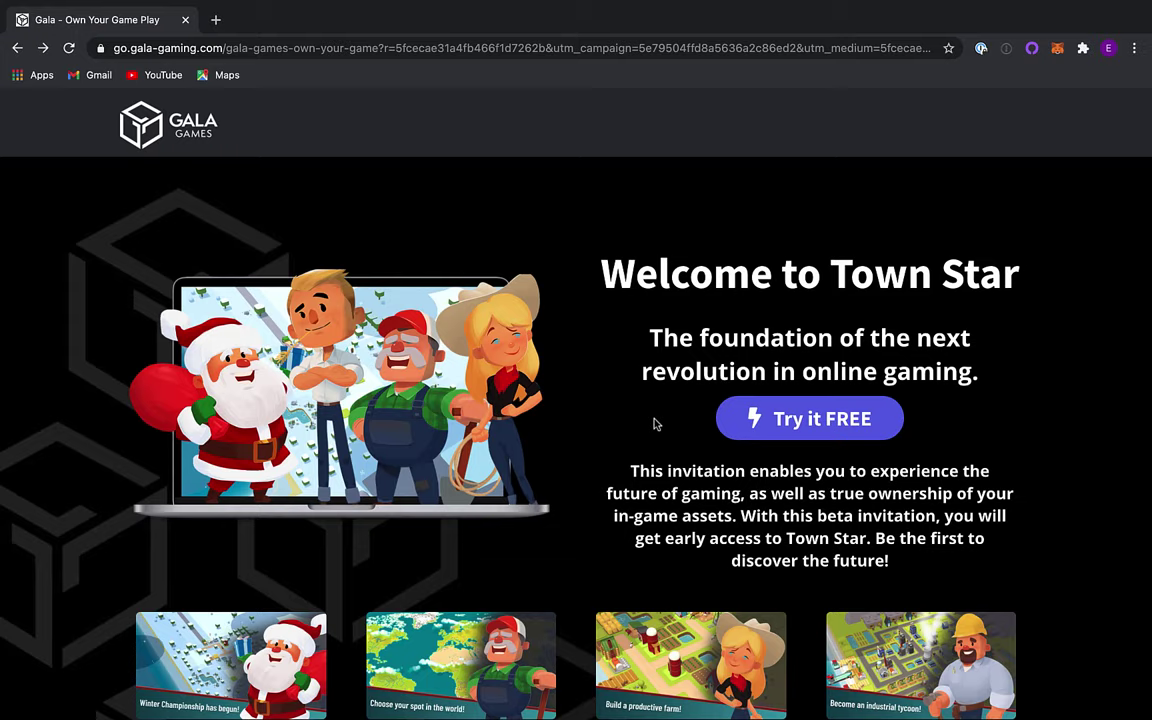
- Start the free Town Star trial from the Gala Games invitation page and open the Gala Node license purchase page
left_click(808, 425)
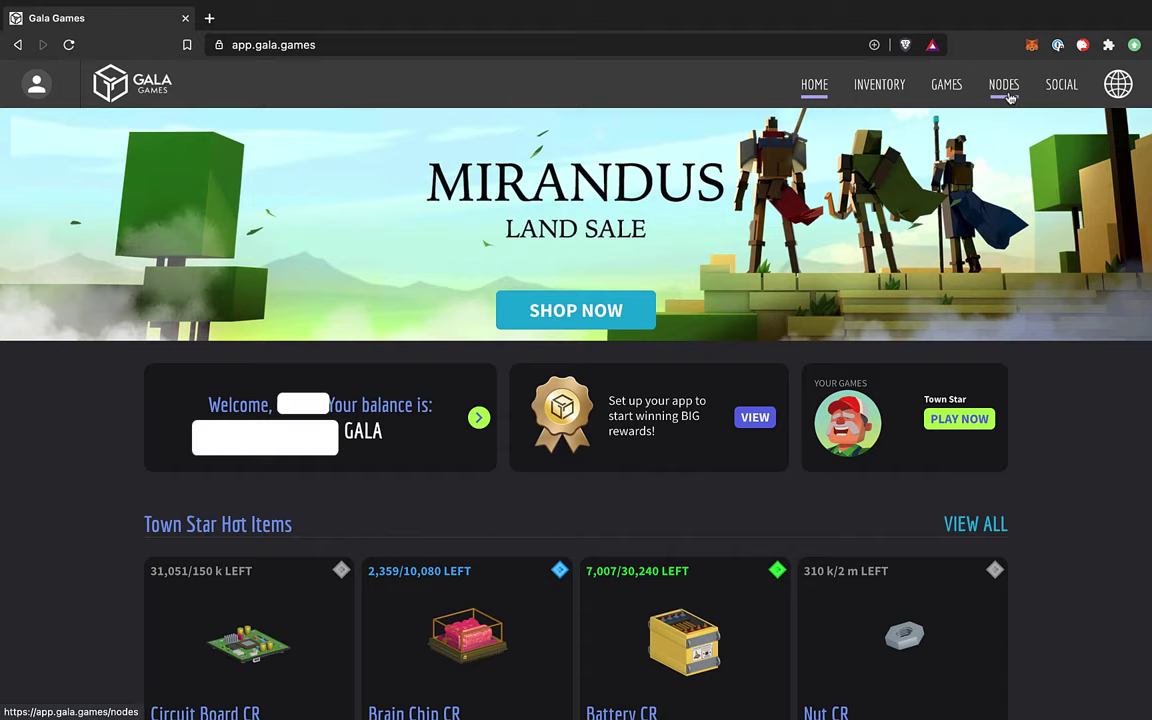
left_click(1008, 98)
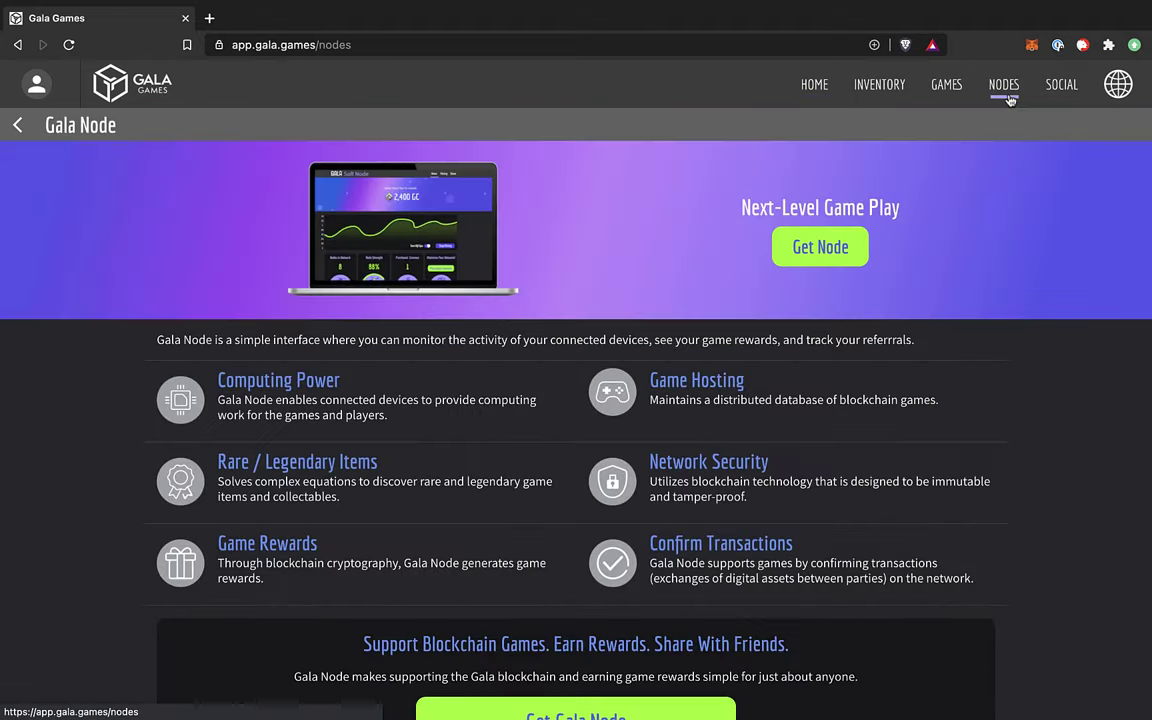
left_click(820, 250)
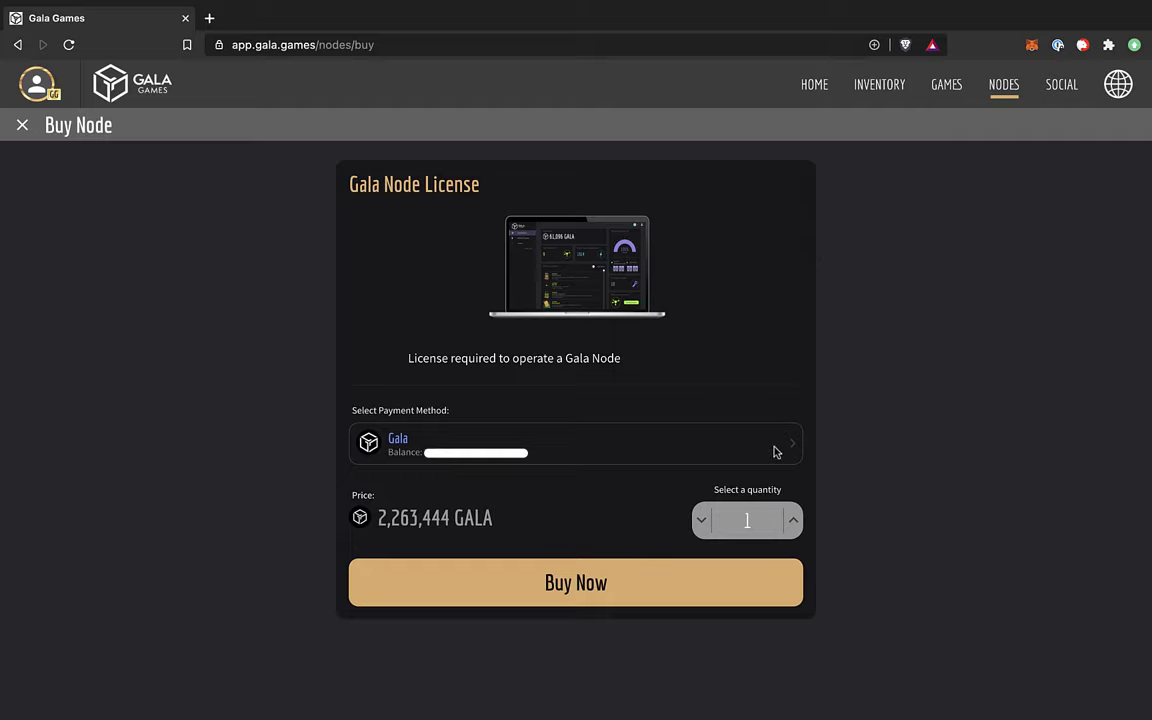
- Order 2 Gala Node licenses with Ethereum as the payment method and proceed through the purchase summary
left_click(776, 452)
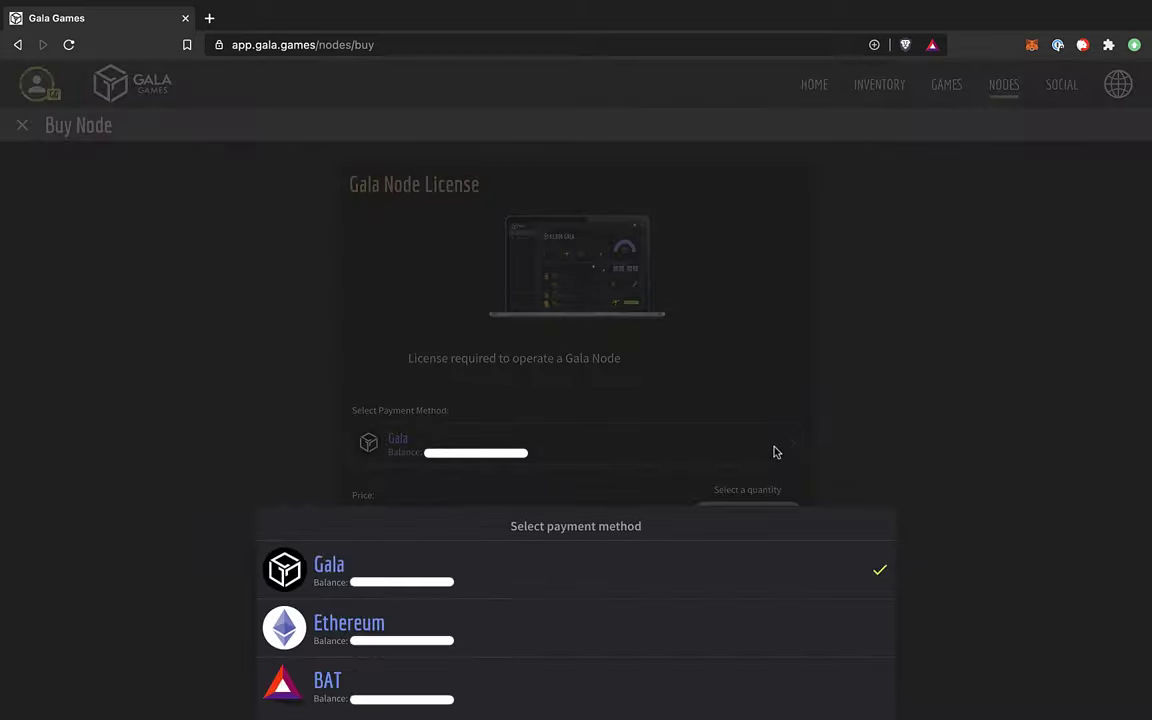
left_click(530, 638)
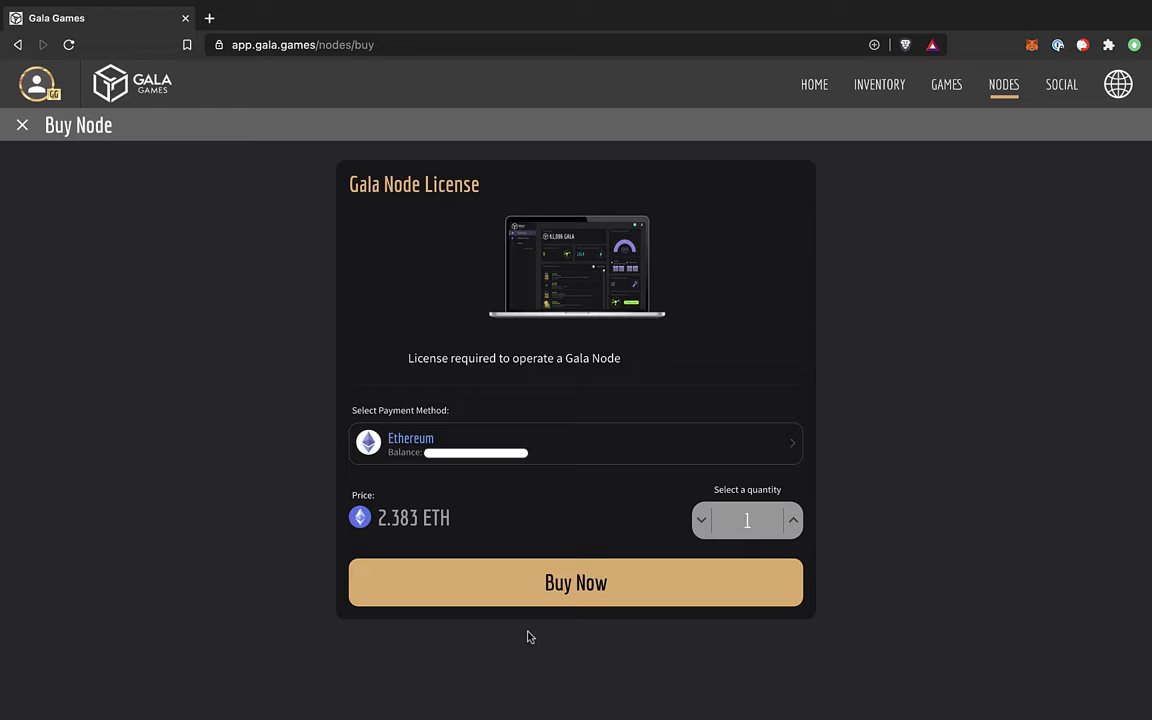
left_click(793, 521)
left_click(586, 585)
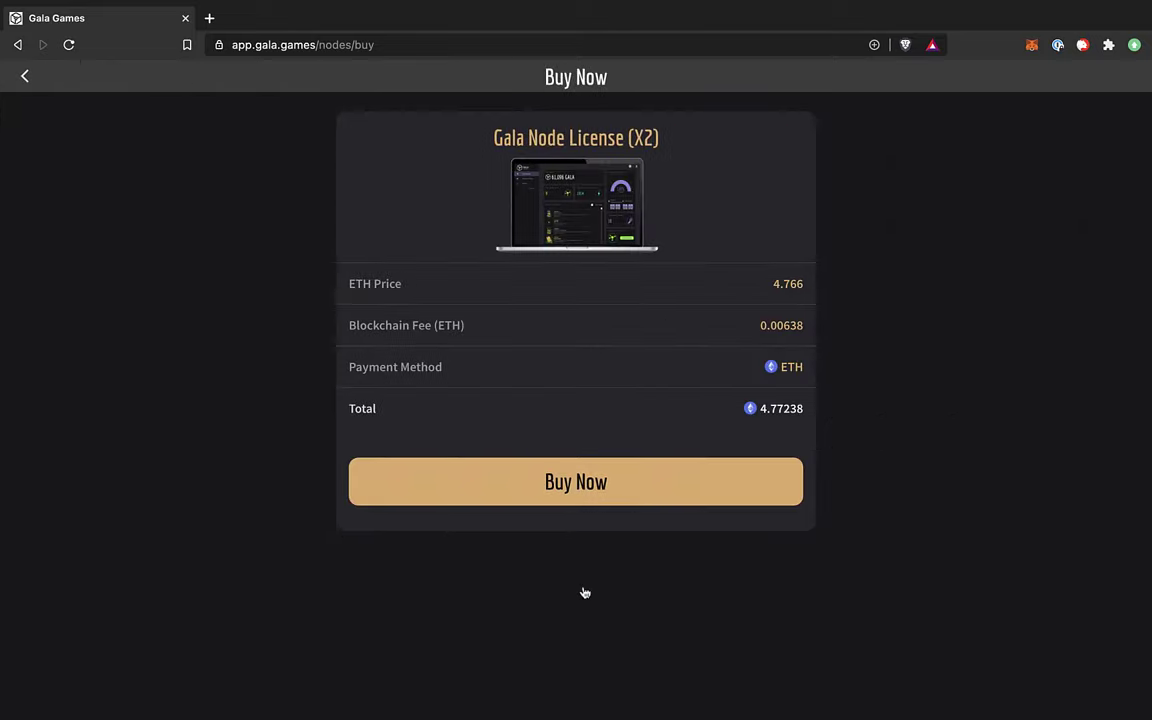
left_click(589, 484)
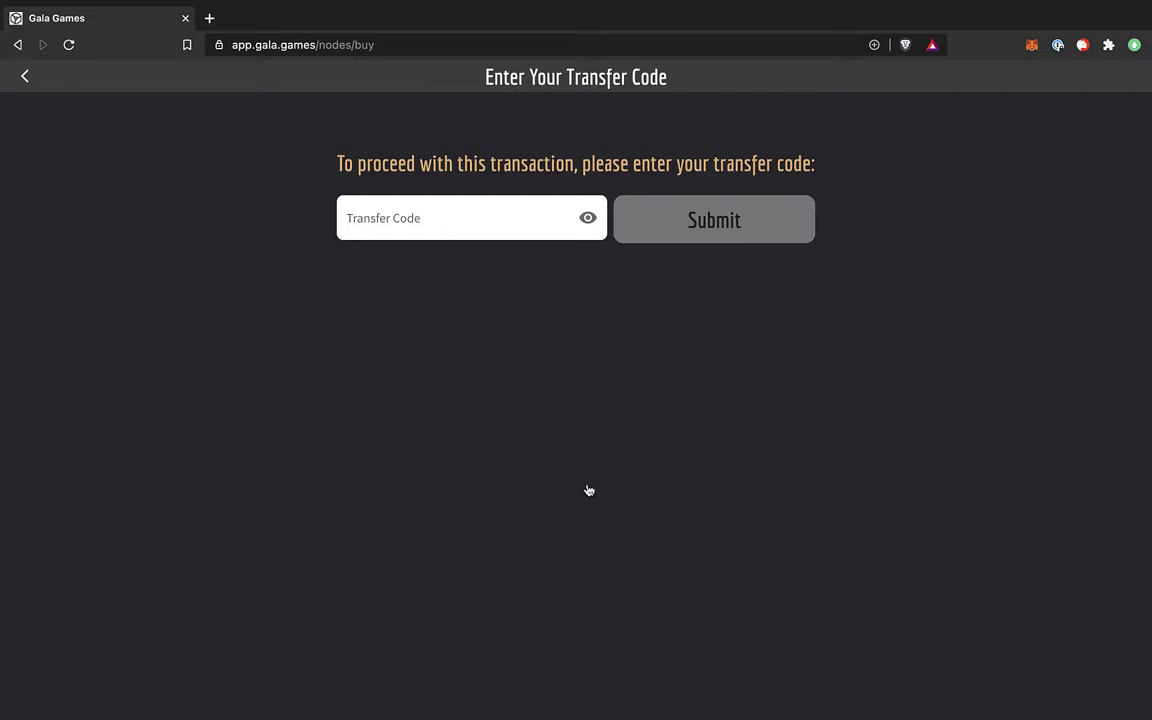
- Open the account's Transfer Code setting, enter the transfer code for the node purchase and submit it
left_click(25, 76)
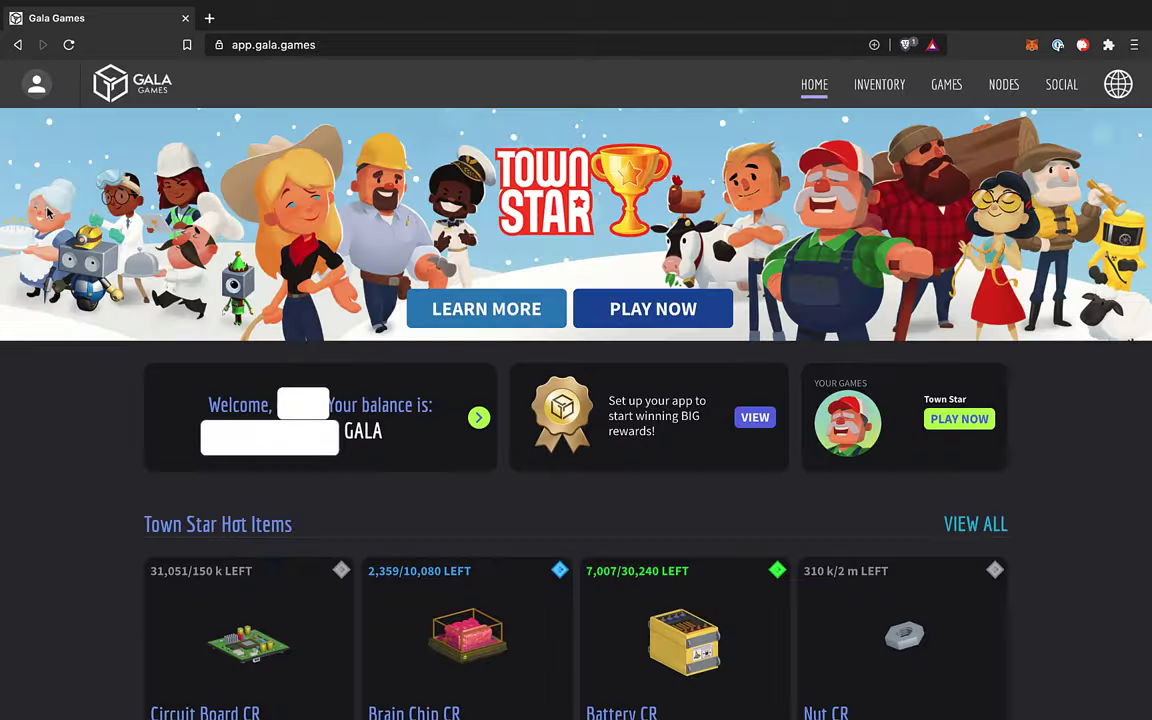
left_click(37, 92)
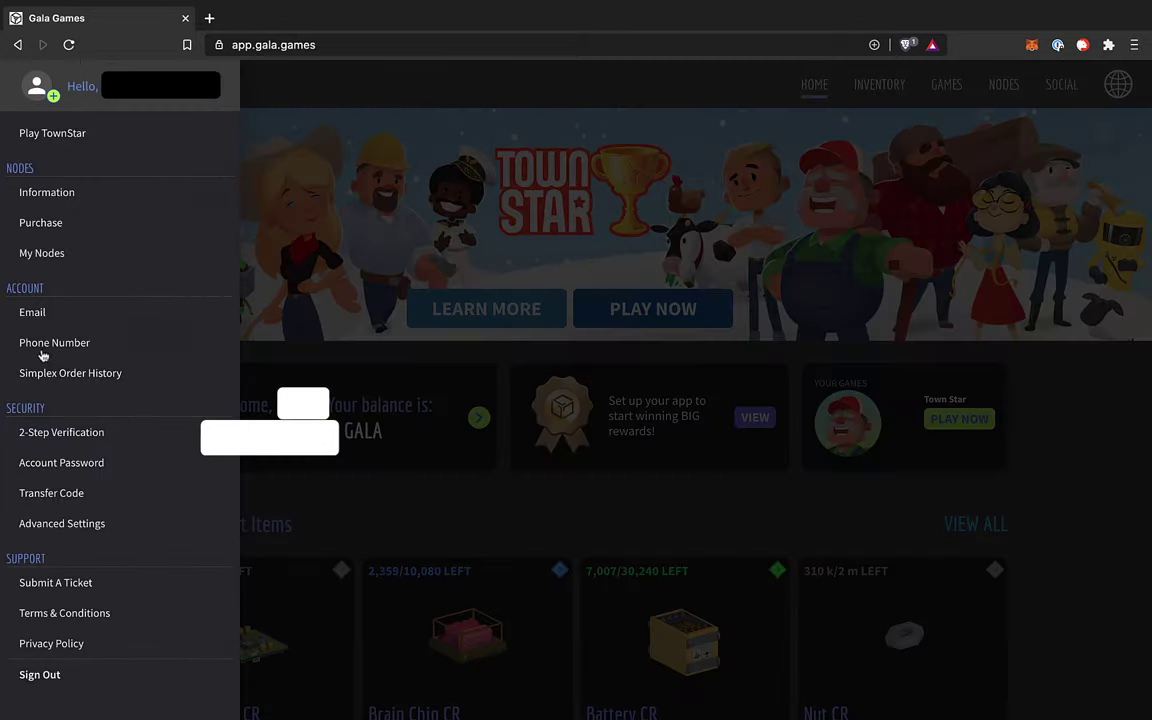
left_click(51, 493)
key("ctrl+v")
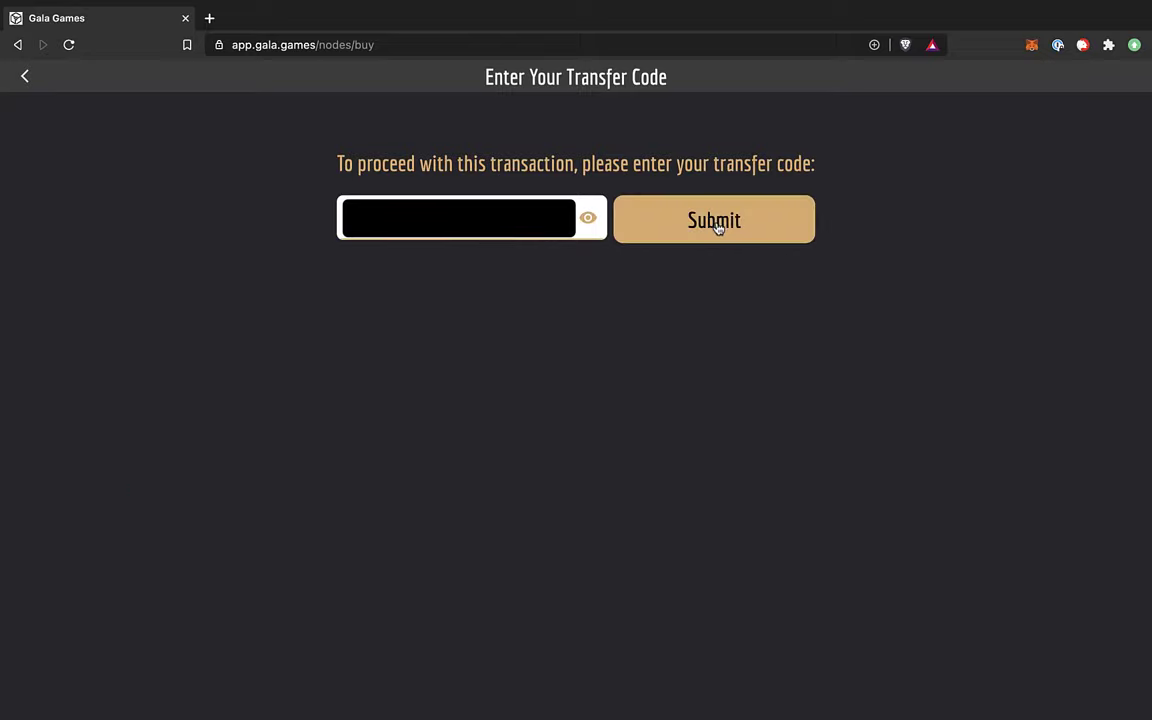
left_click(716, 222)
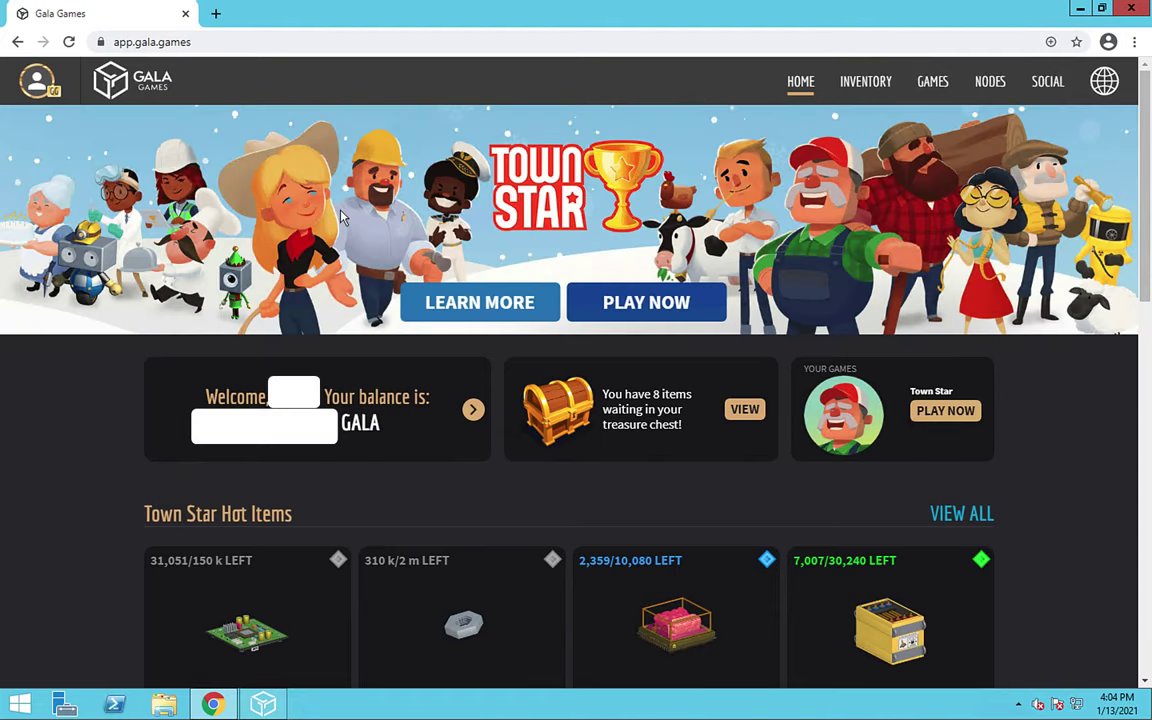
- Download gala_win.exe from the account's My Nodes page on the remote server and run it
left_click(37, 80)
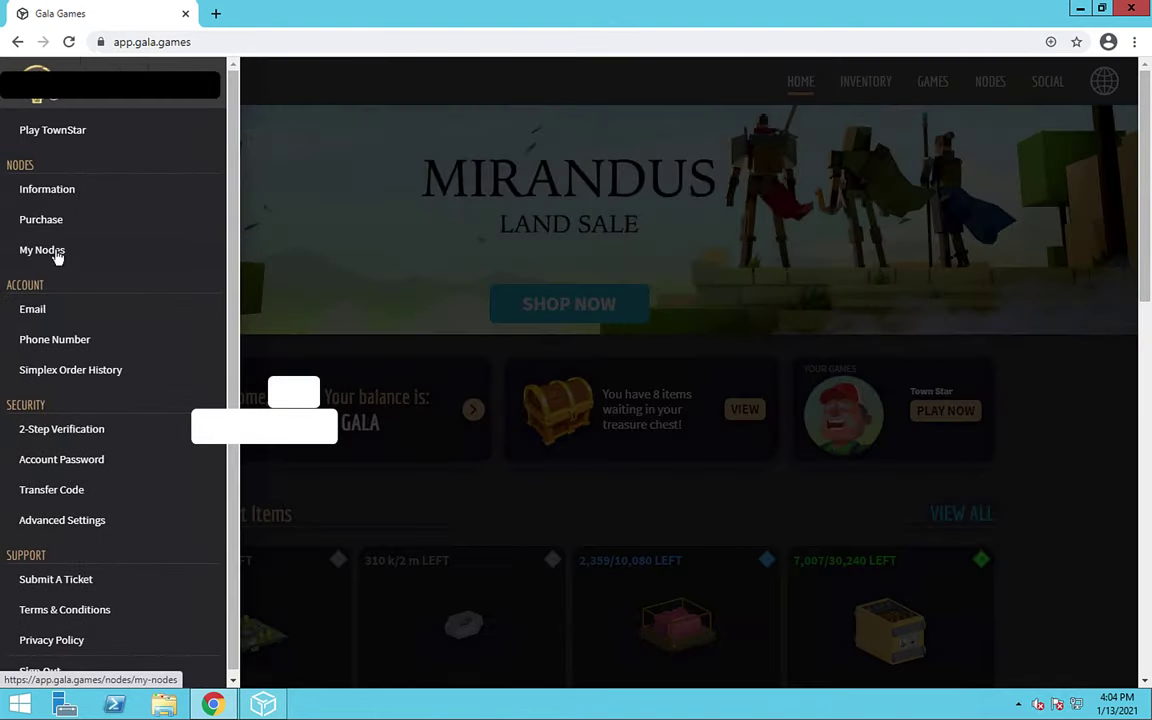
left_click(57, 255)
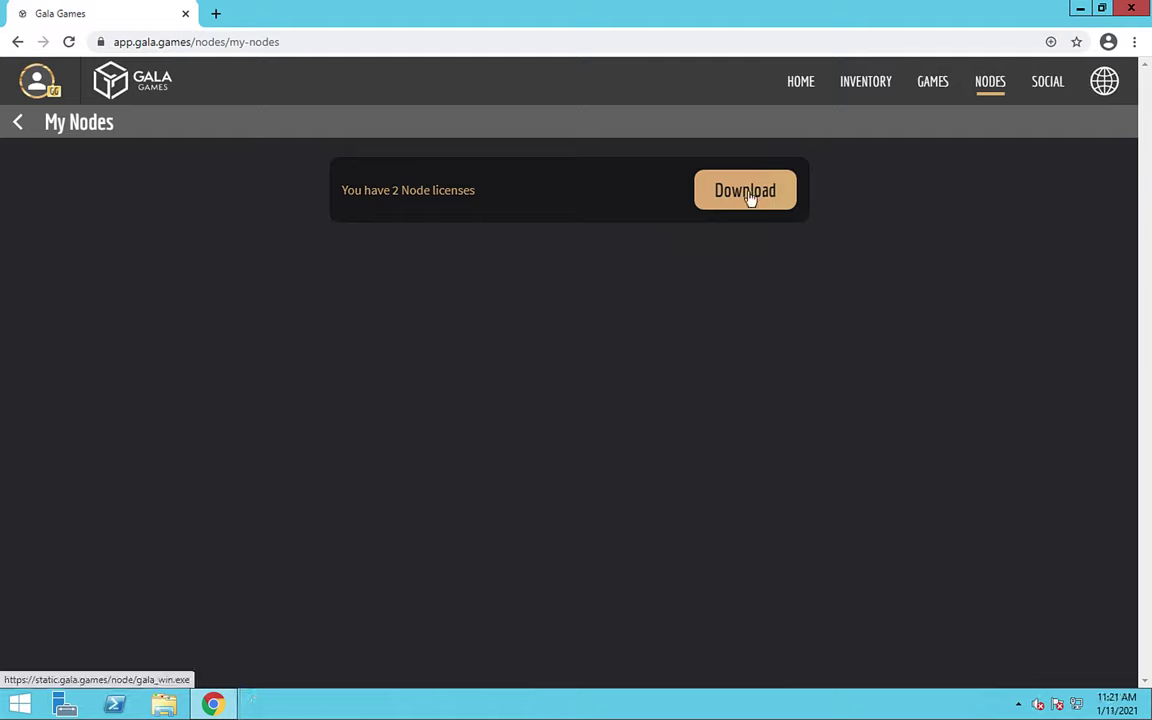
left_click(745, 192)
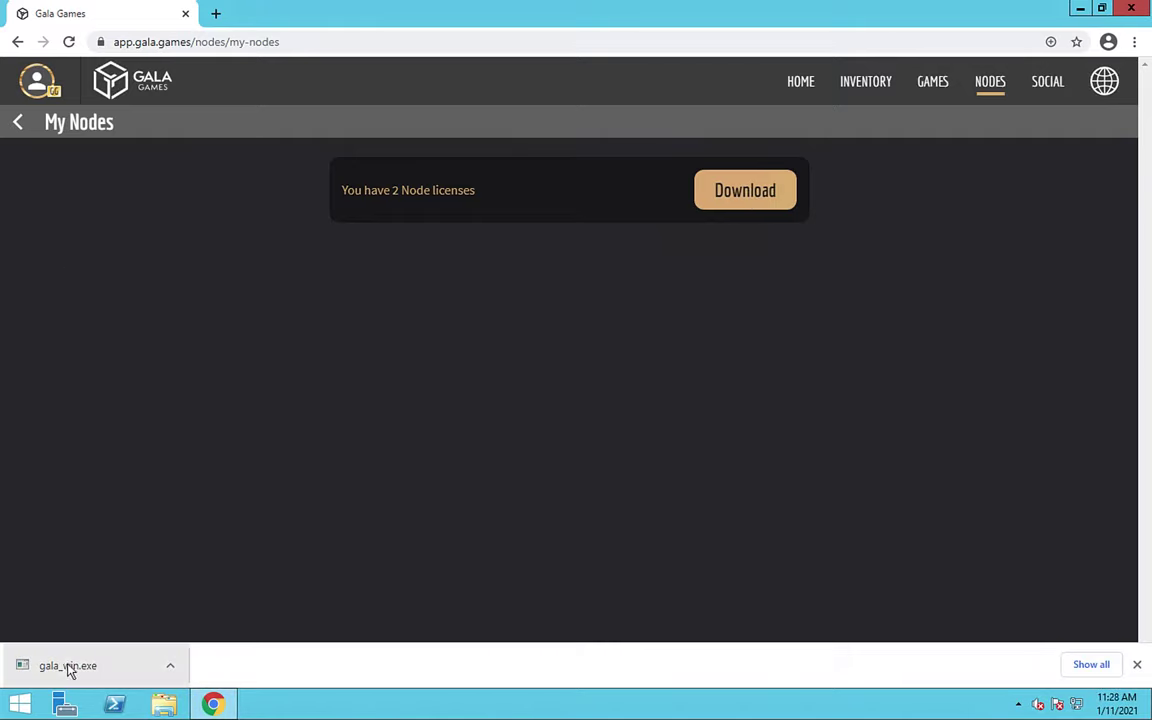
left_click(68, 667)
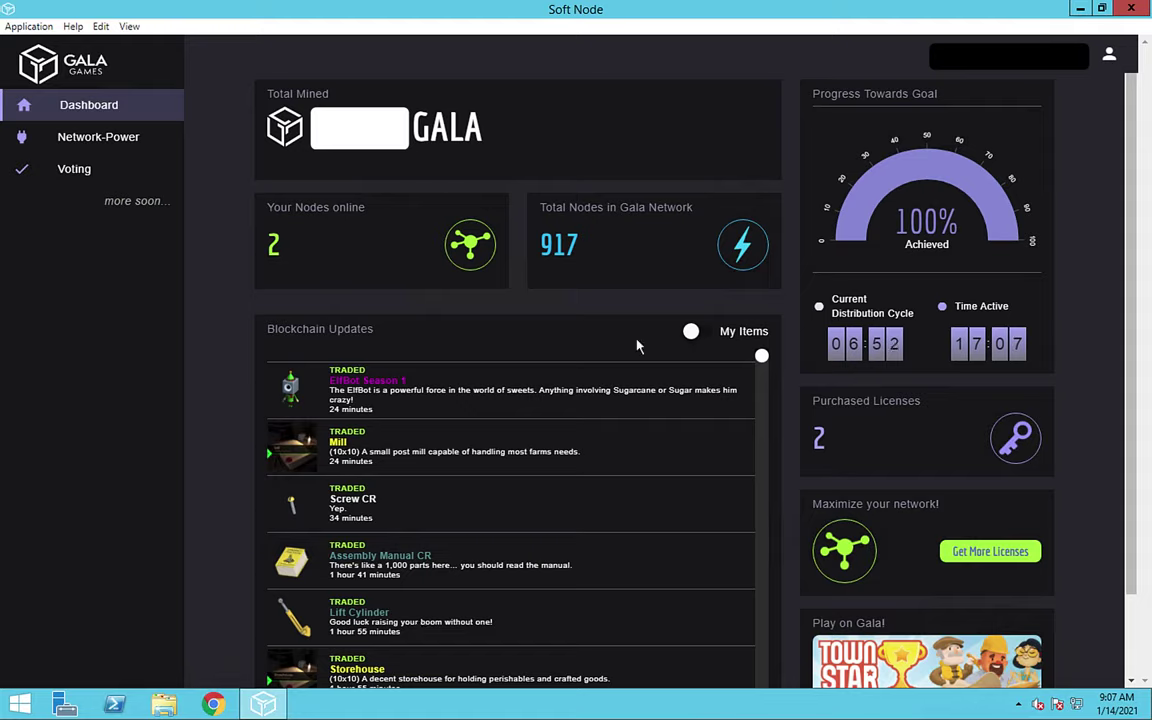
- Switch the Blockchain Updates list on the Soft Node dashboard to My Items
left_click(691, 334)
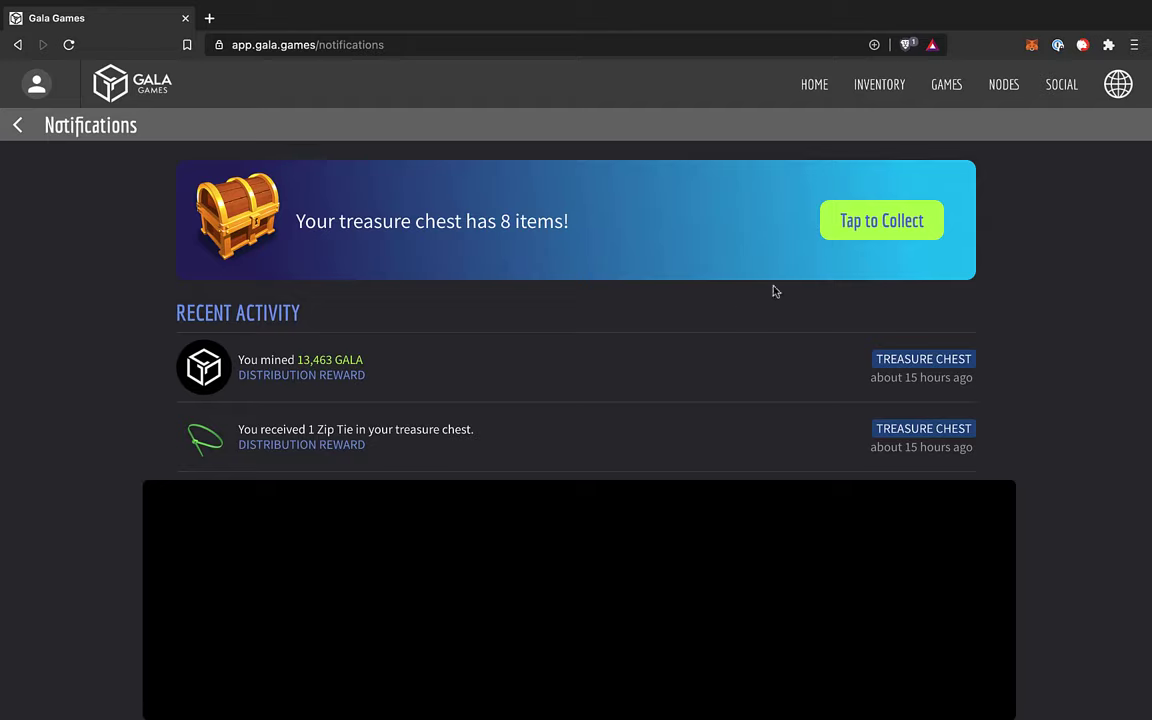
- View the treasure chest items, the GALA balance in the inventory and the January 13th distribution results
left_click(886, 221)
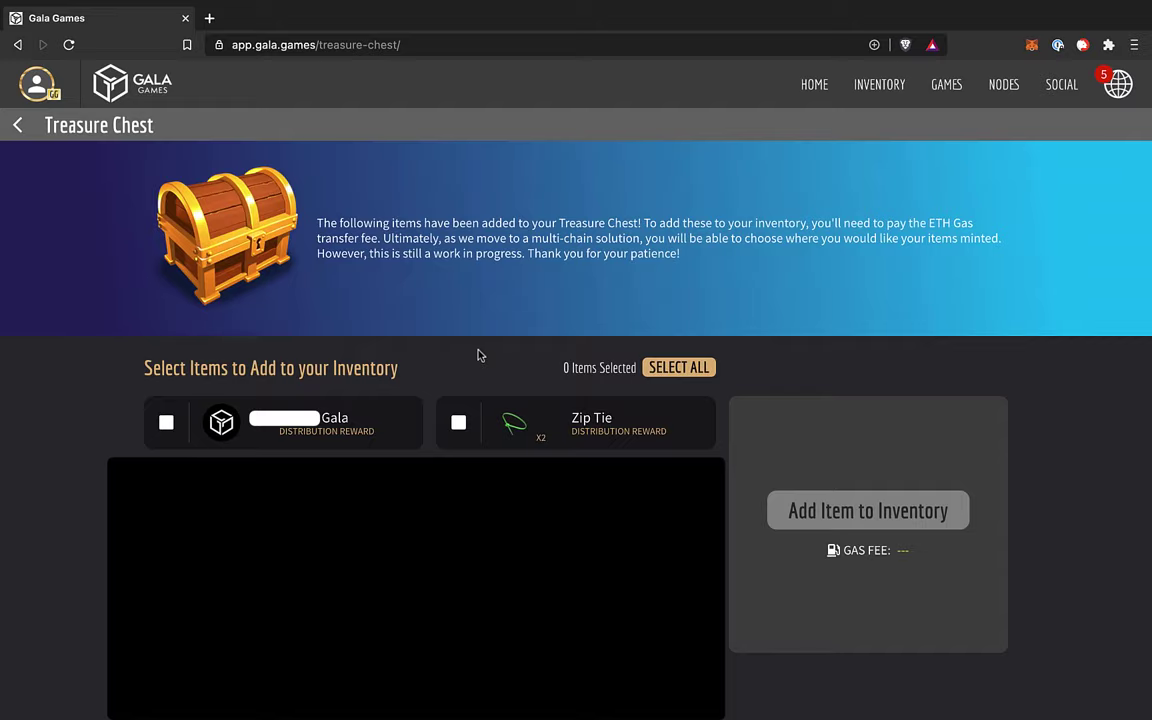
left_click(879, 84)
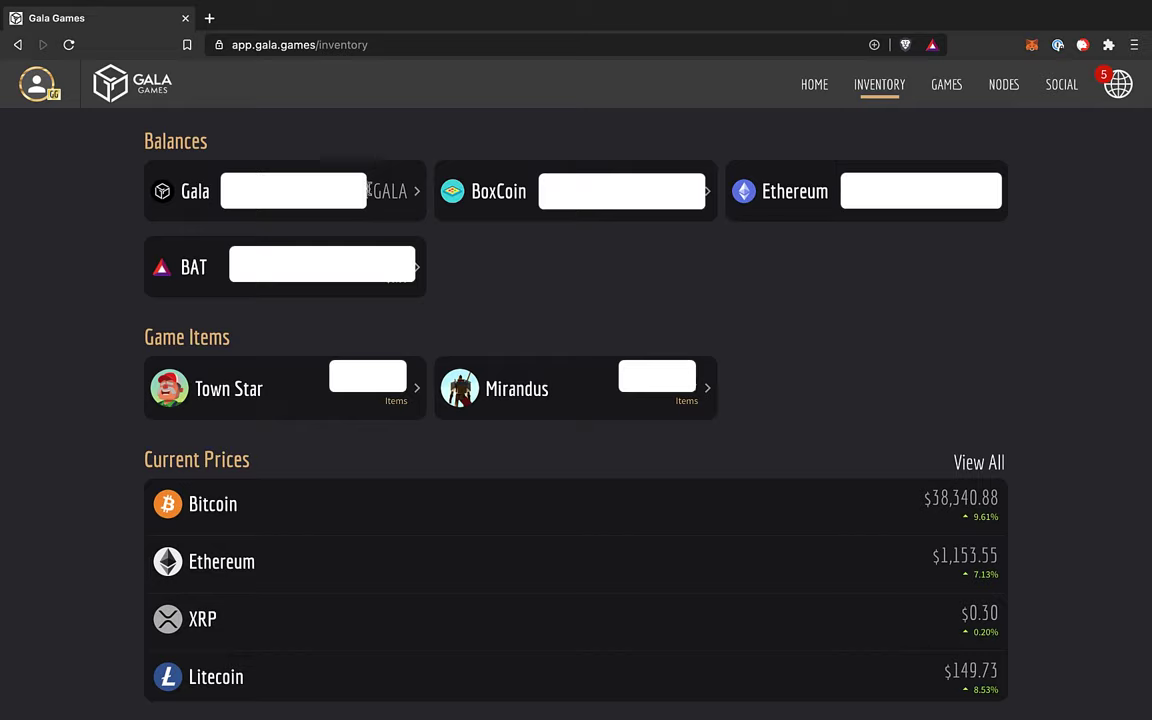
left_click(367, 193)
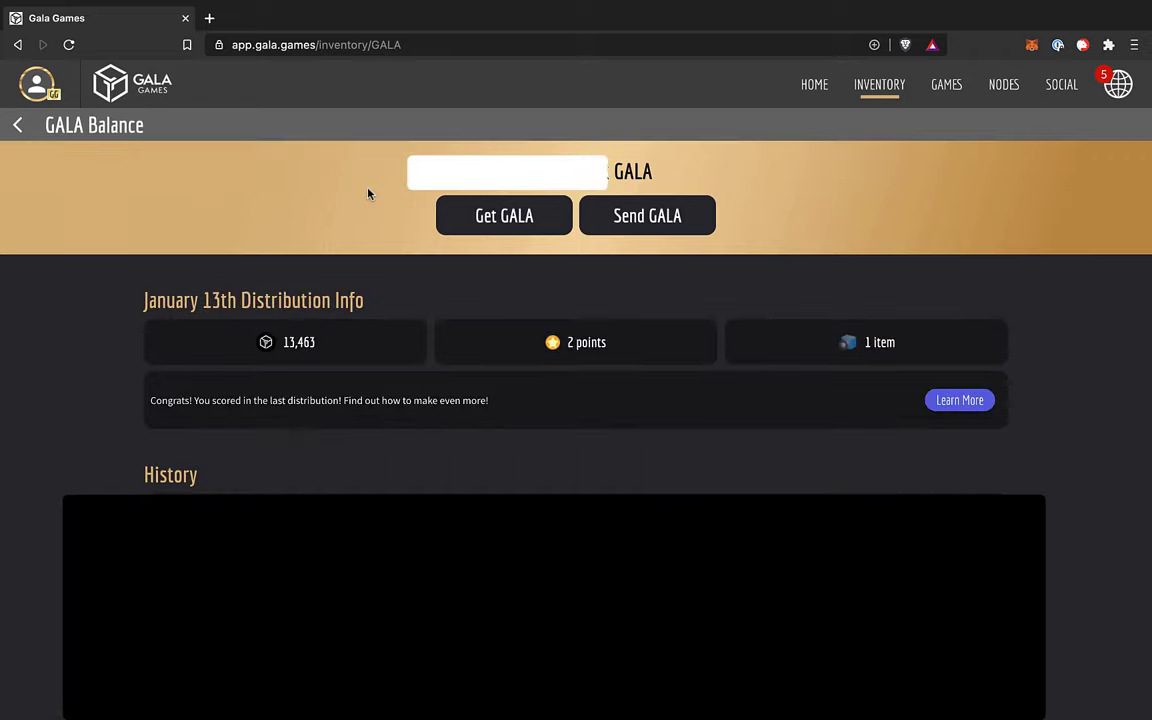
left_click(963, 401)
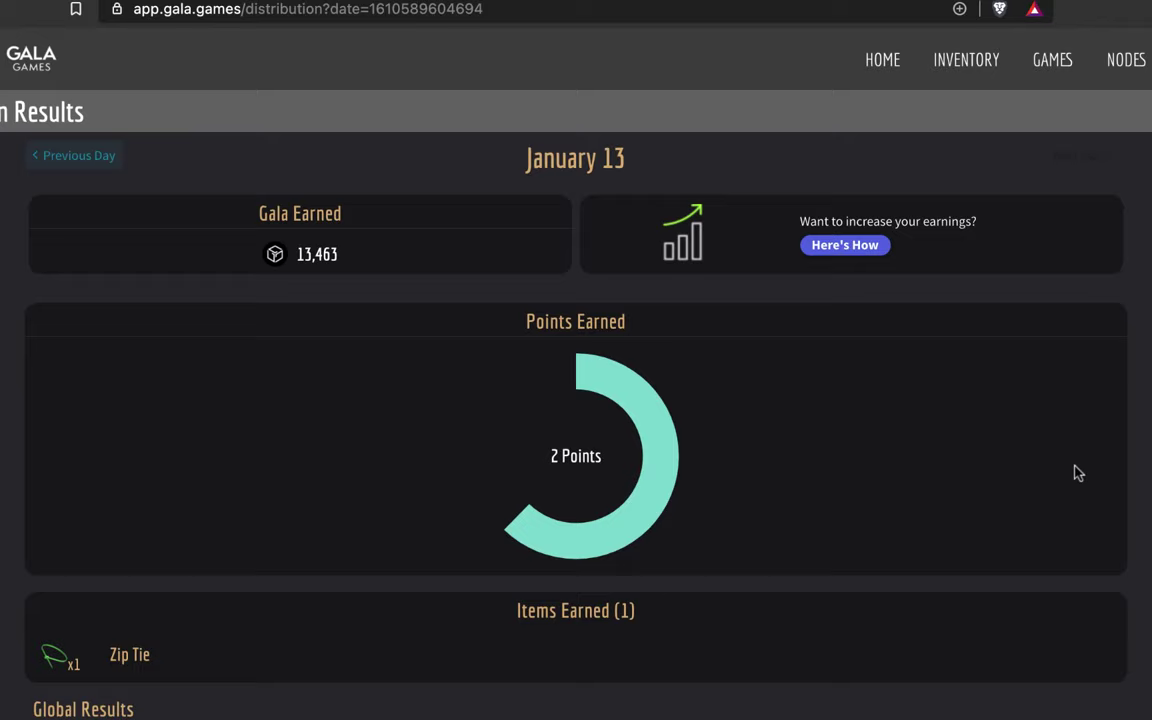